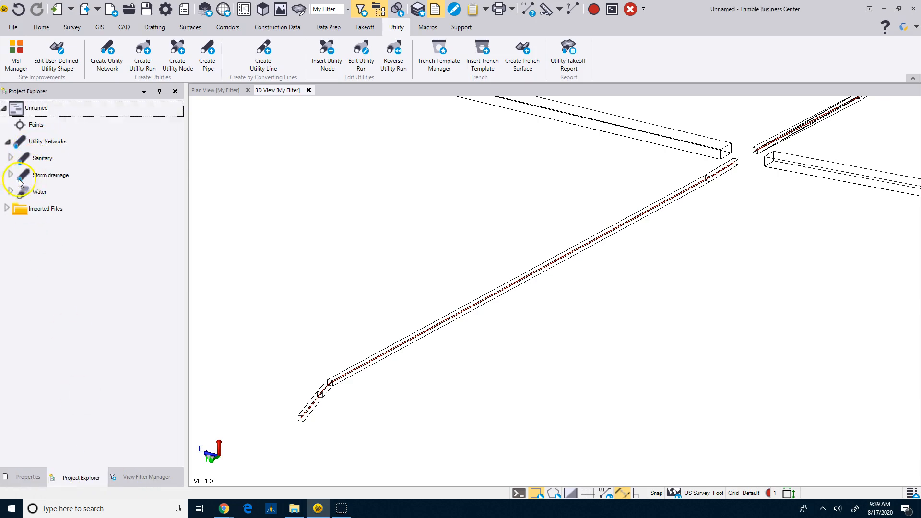
Delete the Sanitary, Storm drainage and Water networks from the project's utility networks.
{"action": "left_click", "coordinate": [42, 158]}
{"action": "right_click", "coordinate": [44, 161]}
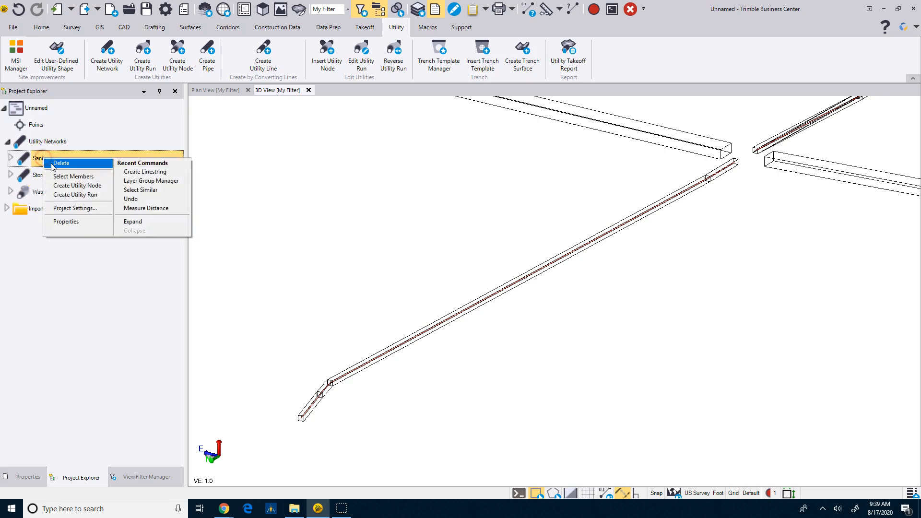
{"action": "left_click", "coordinate": [53, 163]}
{"action": "right_click", "coordinate": [51, 159]}
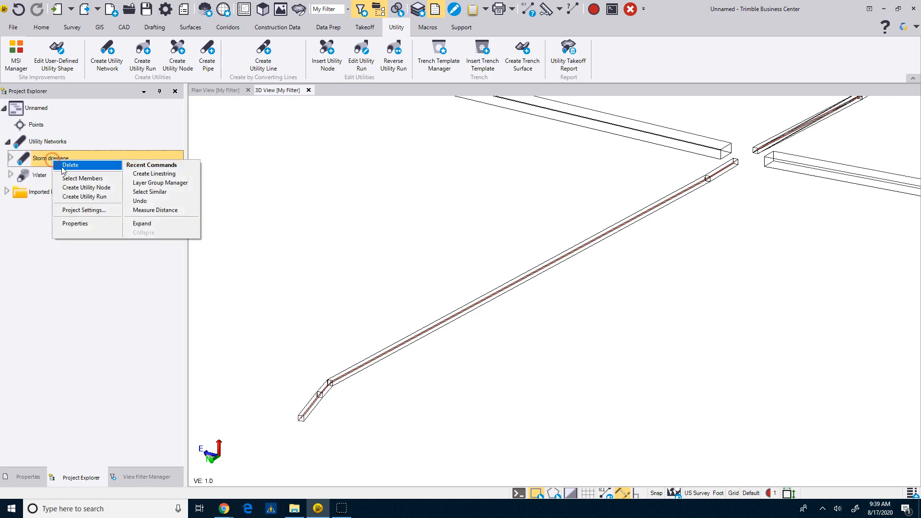
{"action": "left_click", "coordinate": [53, 166]}
{"action": "right_click", "coordinate": [48, 159]}
{"action": "left_click", "coordinate": [54, 166]}
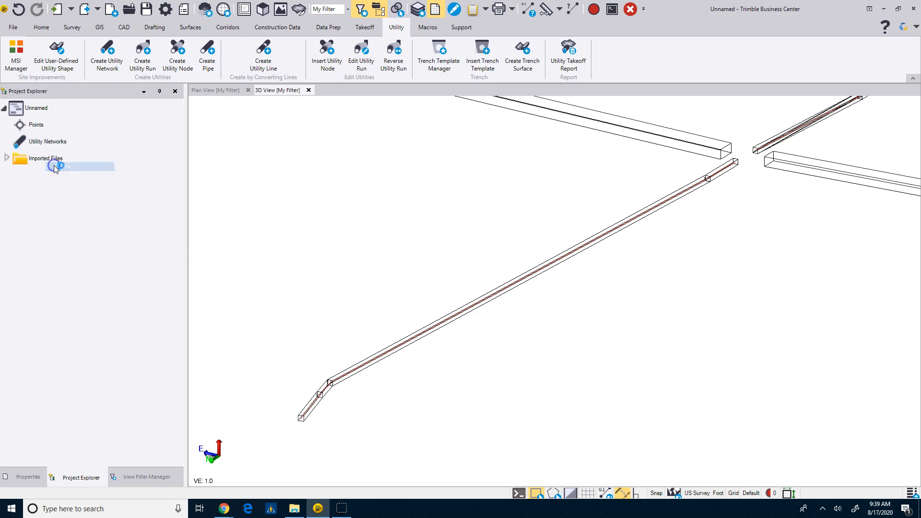
Start creating a utility line and define a new utility network for it named Conduit Run A with type Cable.
{"action": "left_click", "coordinate": [51, 147]}
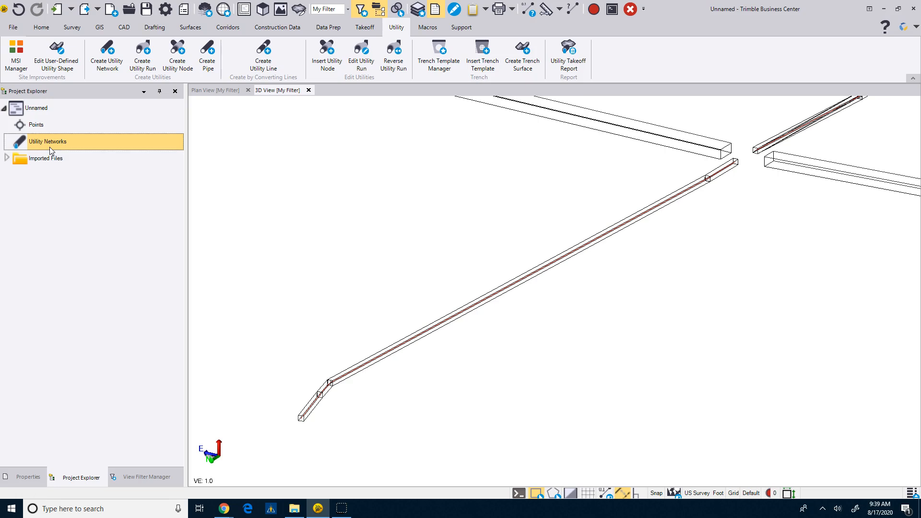
{"action": "left_click", "coordinate": [202, 90]}
{"action": "left_click", "coordinate": [267, 55]}
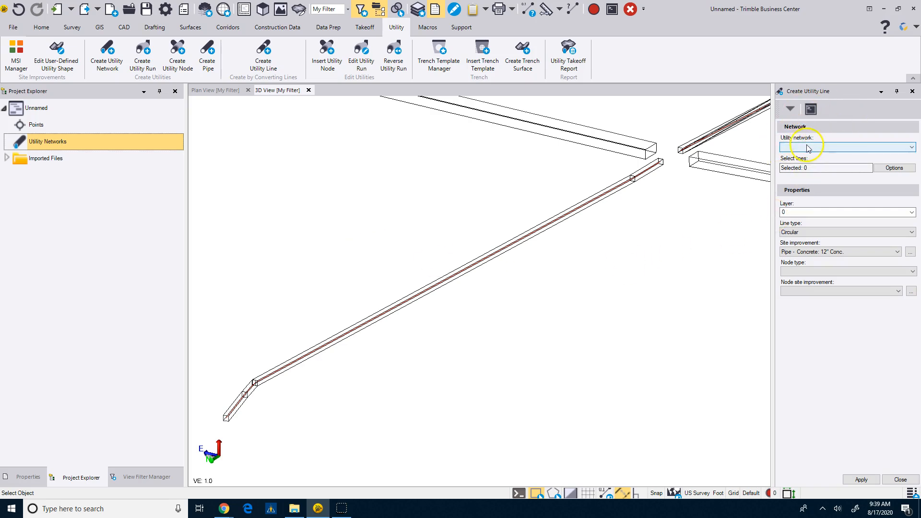
{"action": "left_click", "coordinate": [853, 148]}
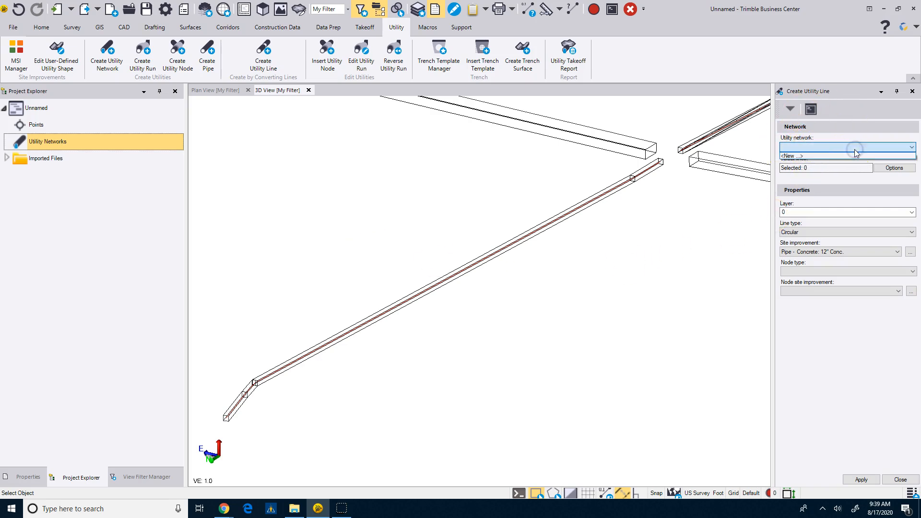
{"action": "left_click", "coordinate": [791, 158]}
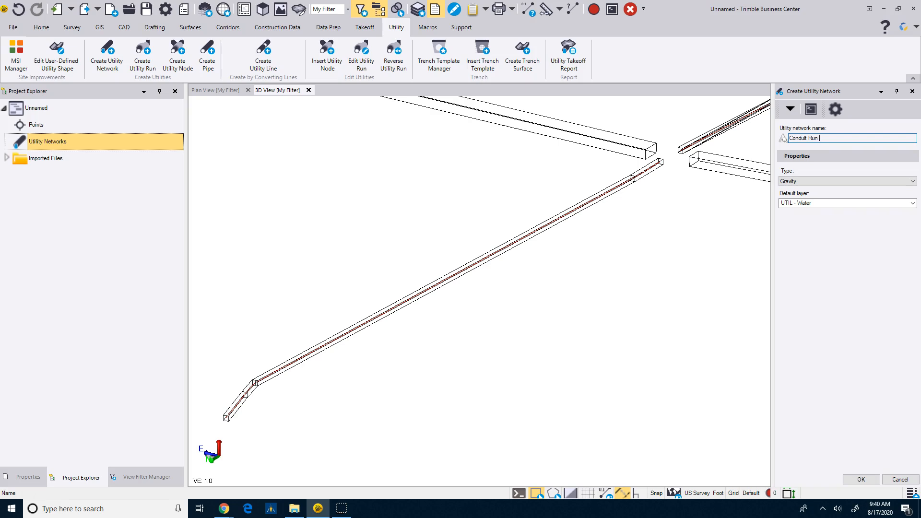
{"action": "left_click", "coordinate": [802, 181]}
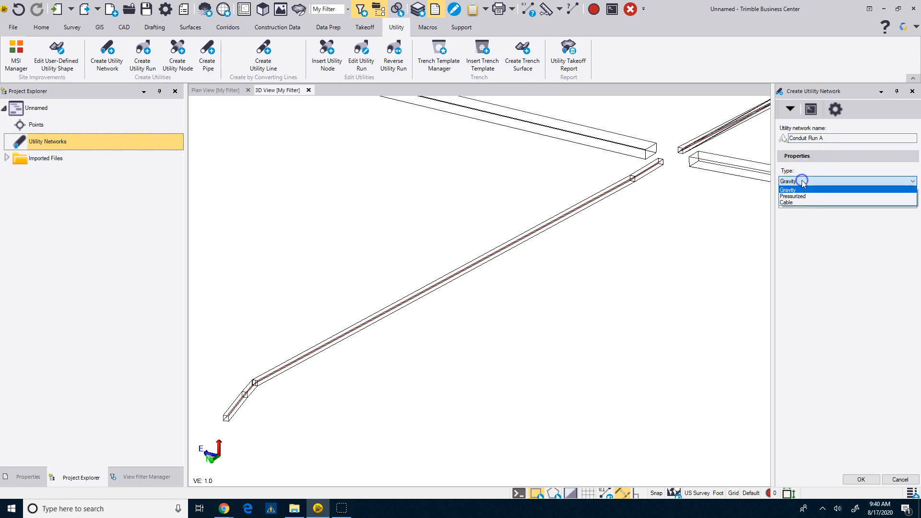
{"action": "left_click", "coordinate": [790, 202]}
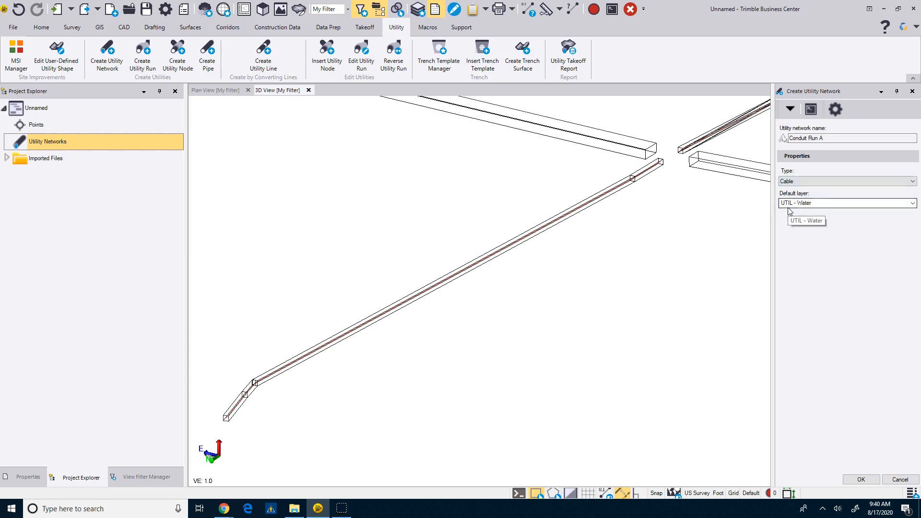
Create a new layer named Duct Bank Run as the network's default layer.
{"action": "left_click", "coordinate": [822, 203]}
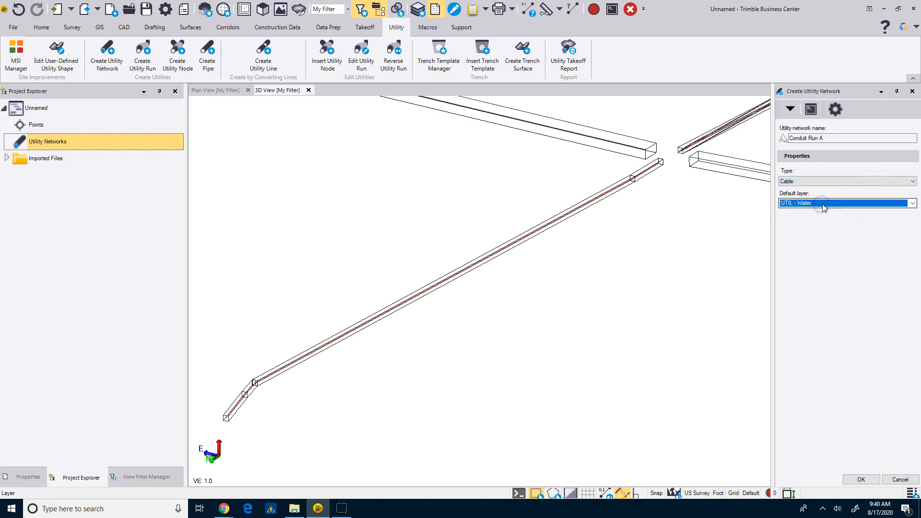
{"action": "key", "text": "space"}
{"action": "left_click", "coordinate": [504, 388]}
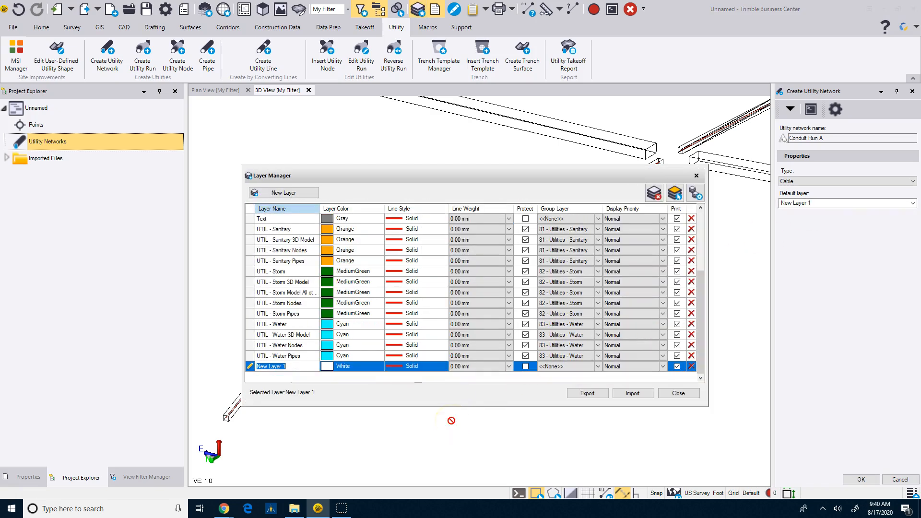
{"action": "type", "text": "Duct Ban"}
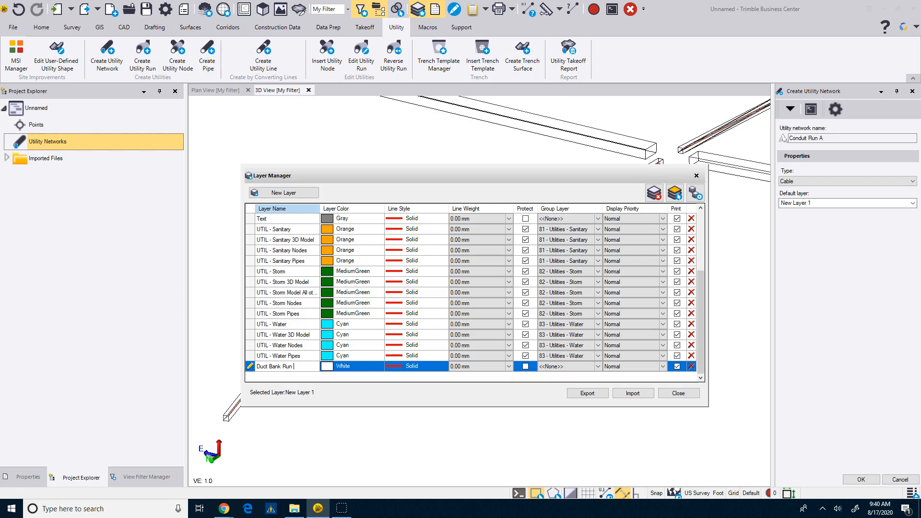
Set the Duct Bank Run layer's color to Magenta and its group to _Trench Construction, and accept the new utility network.
{"action": "left_click", "coordinate": [350, 366]}
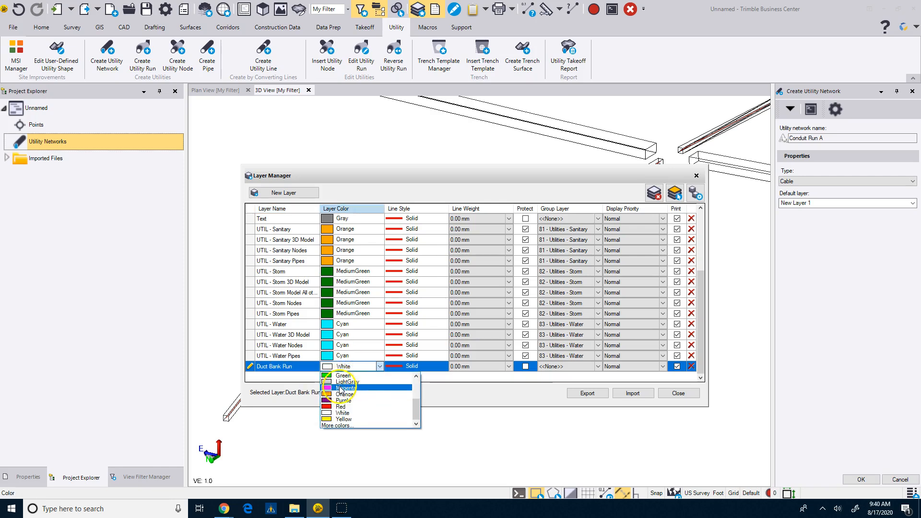
{"action": "left_click", "coordinate": [344, 388]}
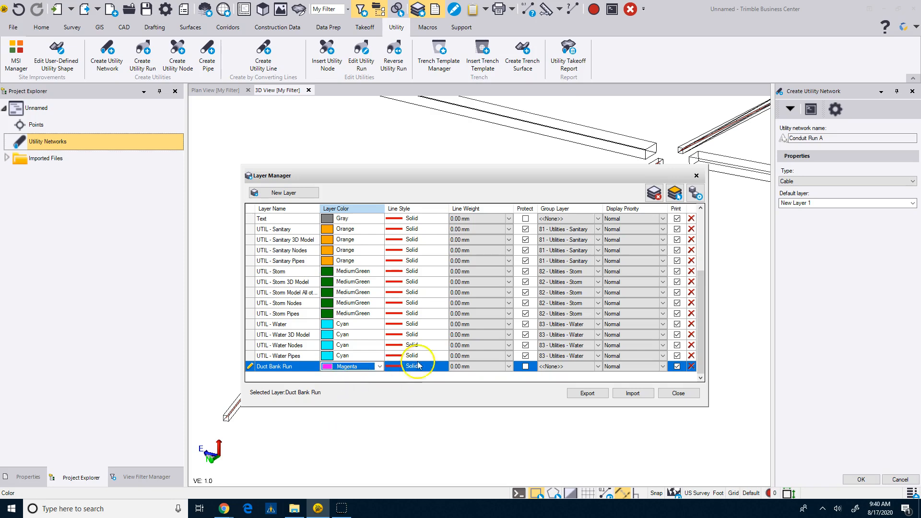
{"action": "left_click", "coordinate": [590, 367]}
{"action": "left_click", "coordinate": [588, 382]}
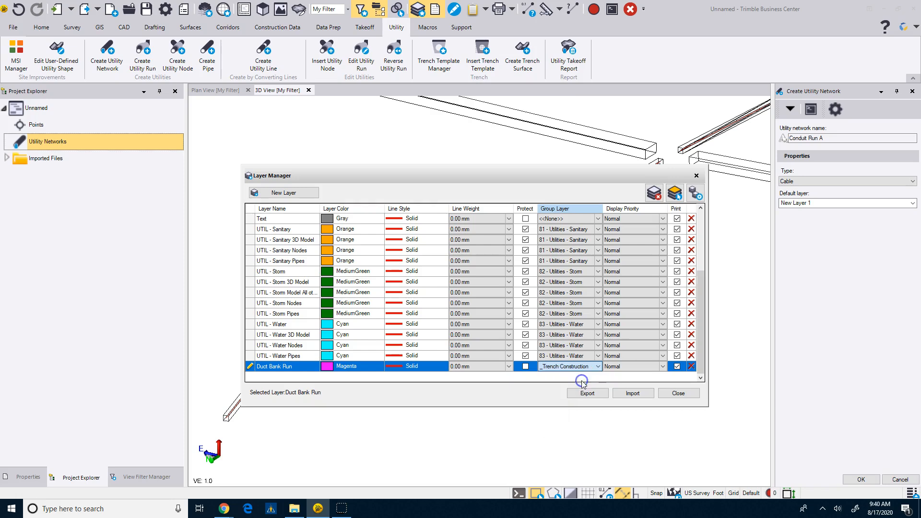
{"action": "left_click", "coordinate": [679, 393]}
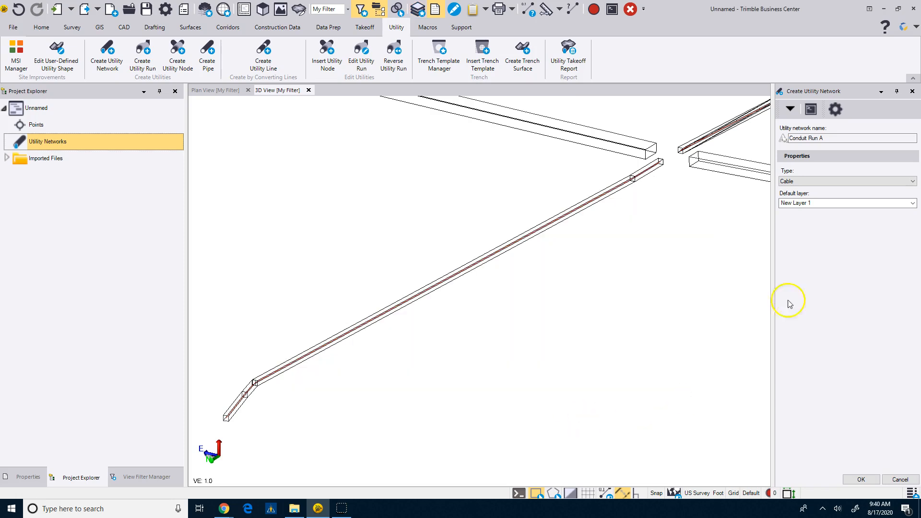
{"action": "left_click", "coordinate": [863, 479]}
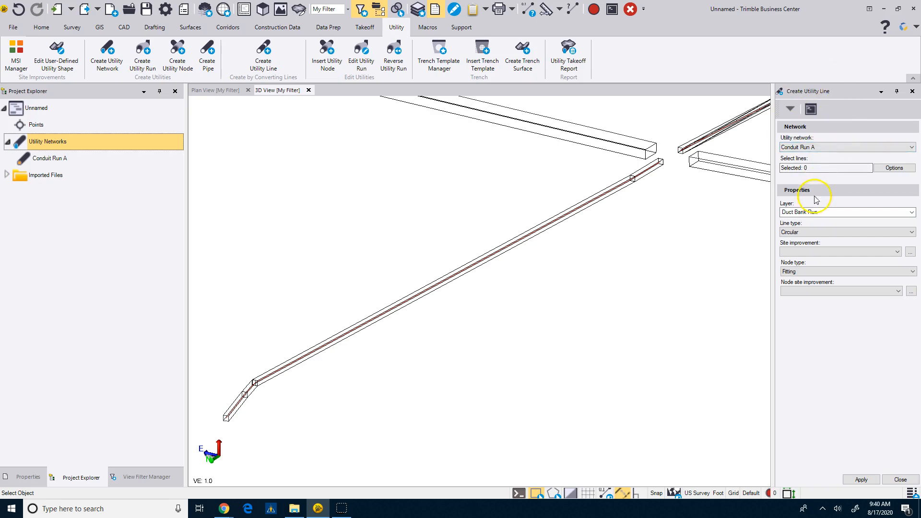
Select the centerline linestring CL-18x18-Run1 inside the long beam as the line for the utility.
{"action": "left_click", "coordinate": [816, 168]}
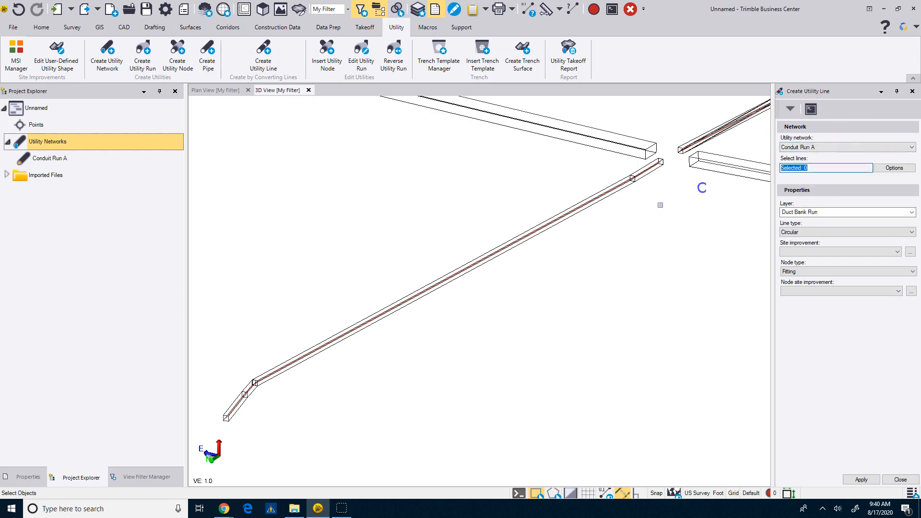
{"action": "left_click", "coordinate": [548, 223]}
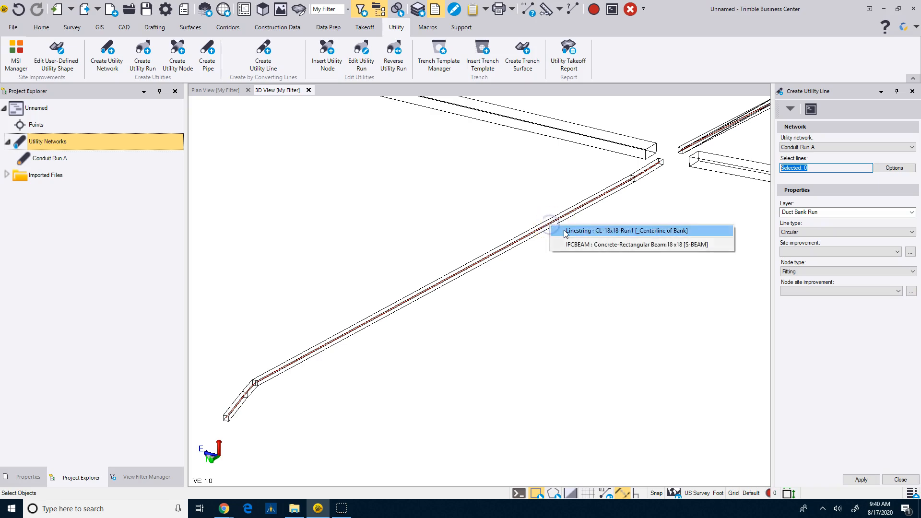
{"action": "left_click", "coordinate": [566, 232]}
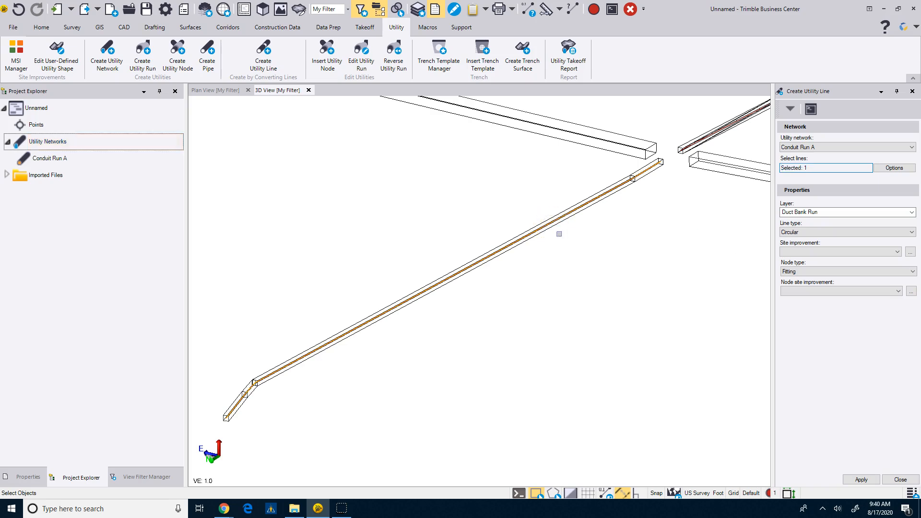
Set the line type to Rectangular with site improvement Conduit Bank: Box Bank 18 x18, and review that improvement's definition.
{"action": "left_click", "coordinate": [801, 233]}
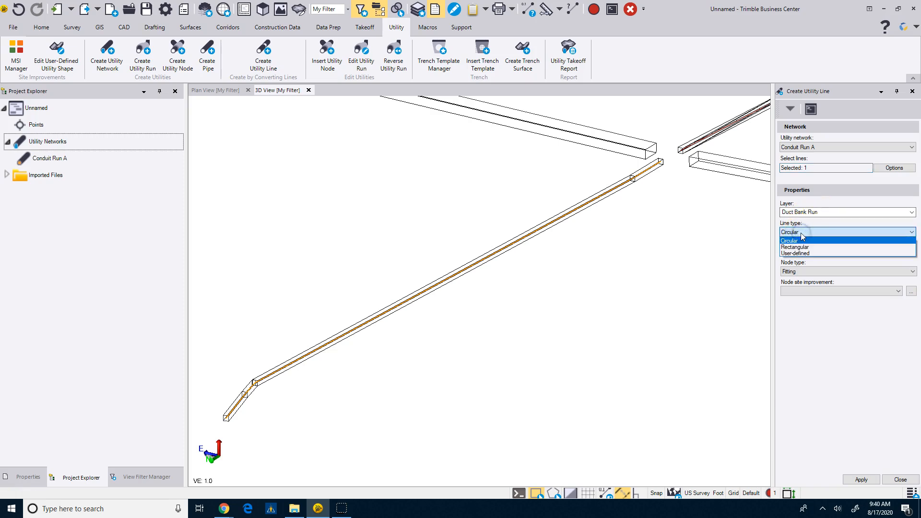
{"action": "left_click", "coordinate": [798, 248]}
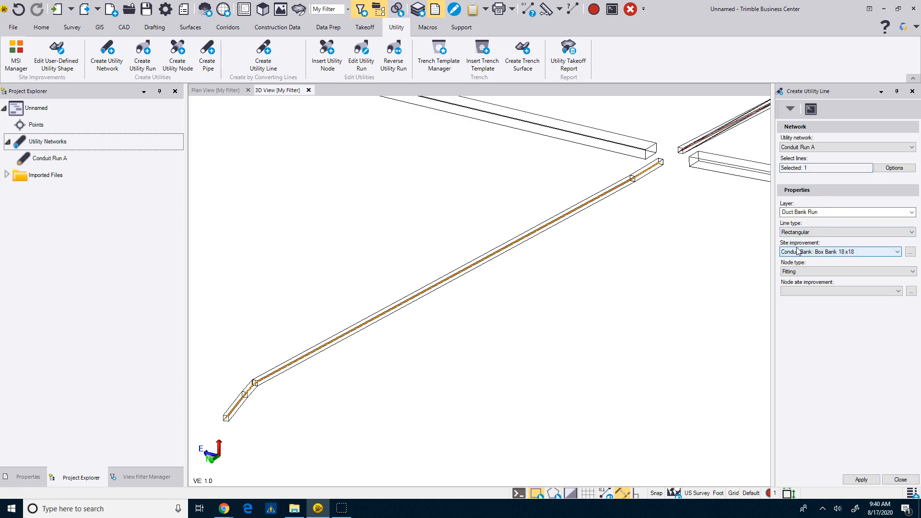
{"action": "left_click", "coordinate": [826, 254]}
{"action": "left_click", "coordinate": [896, 252]}
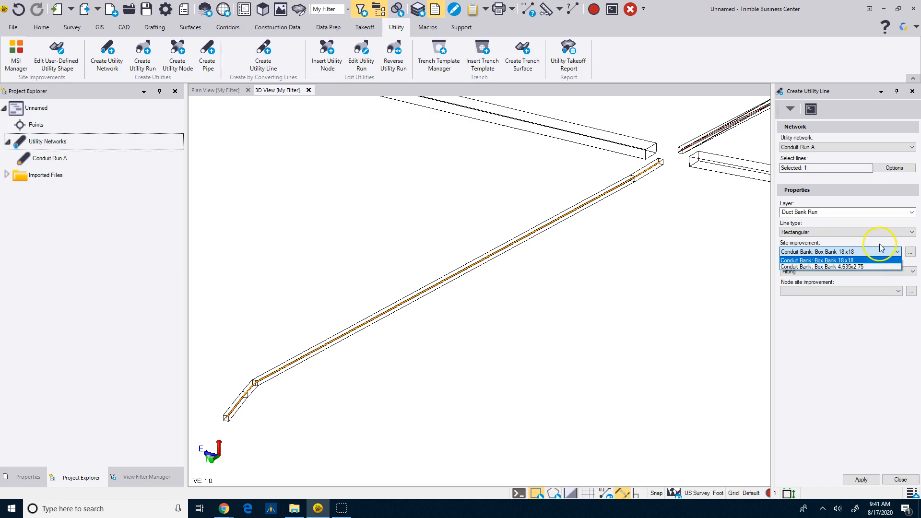
{"action": "left_click", "coordinate": [880, 248]}
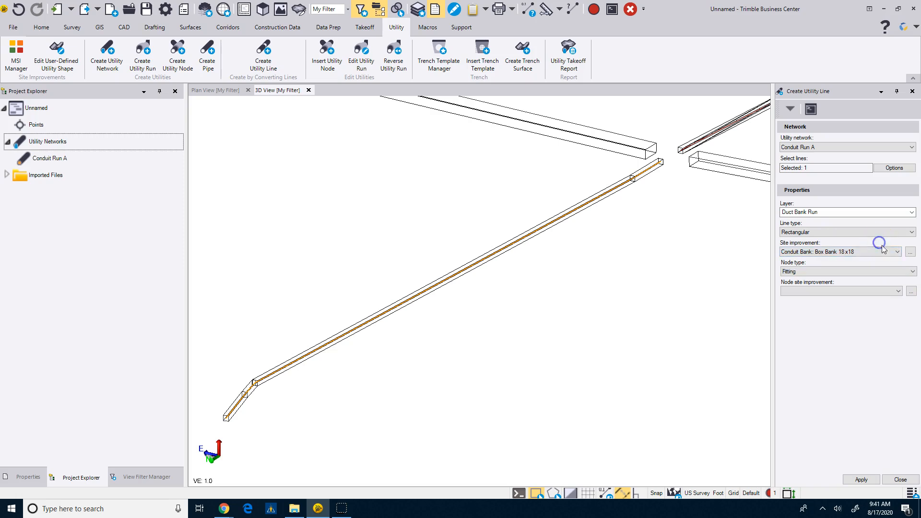
{"action": "left_click", "coordinate": [910, 254]}
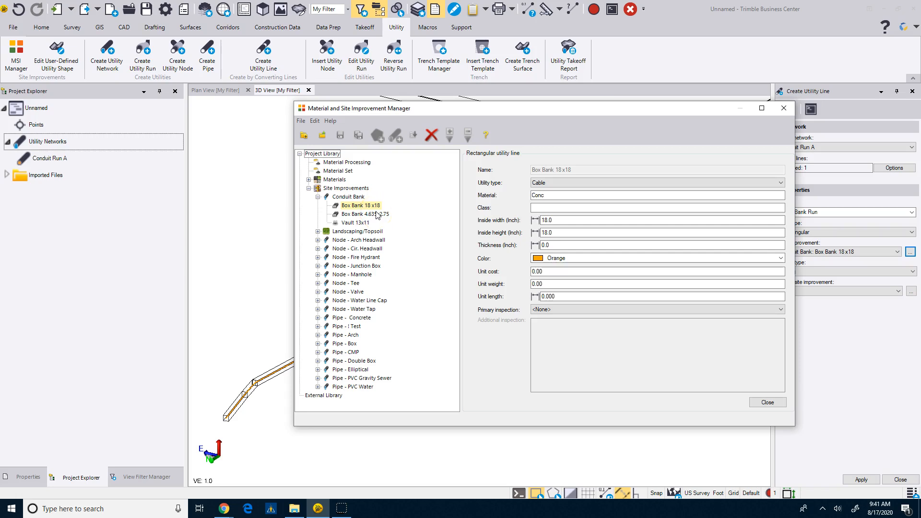
{"action": "left_click", "coordinate": [767, 403]}
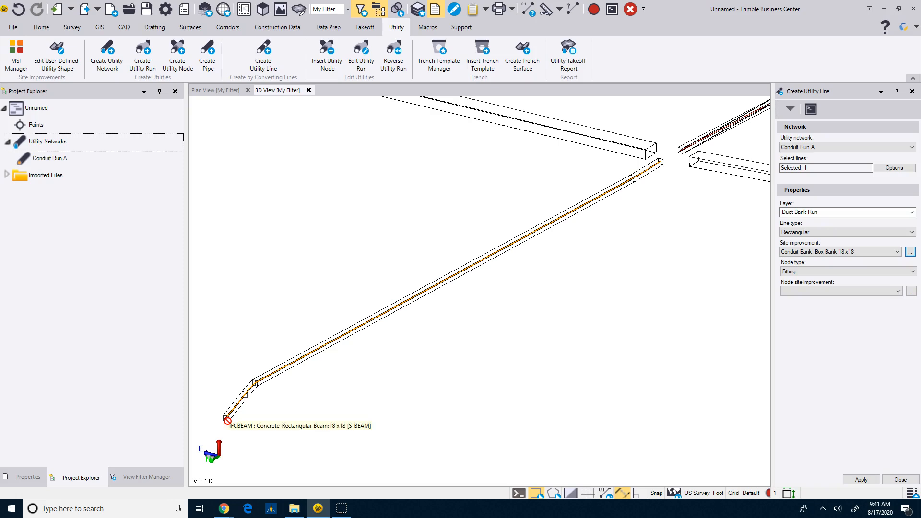
Choose Fitting as the node type and check the available node site improvements.
{"action": "left_click", "coordinate": [792, 272]}
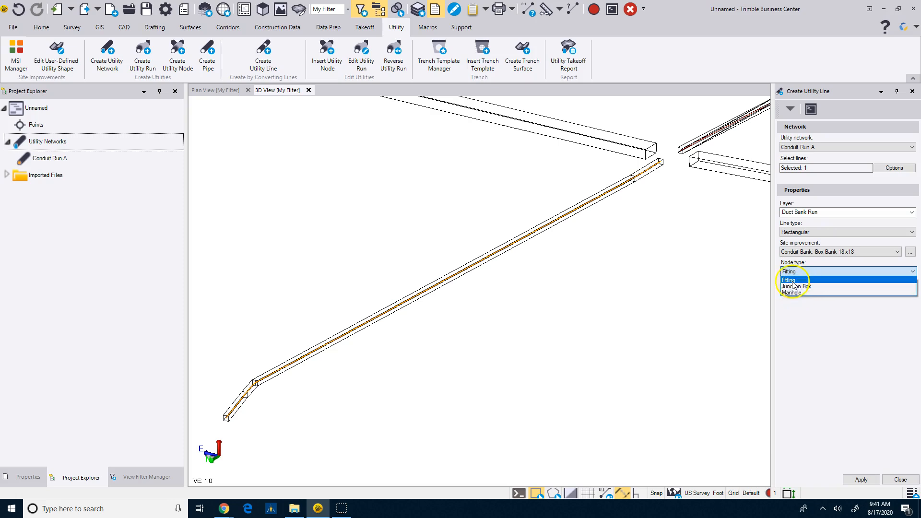
{"action": "left_click", "coordinate": [793, 281]}
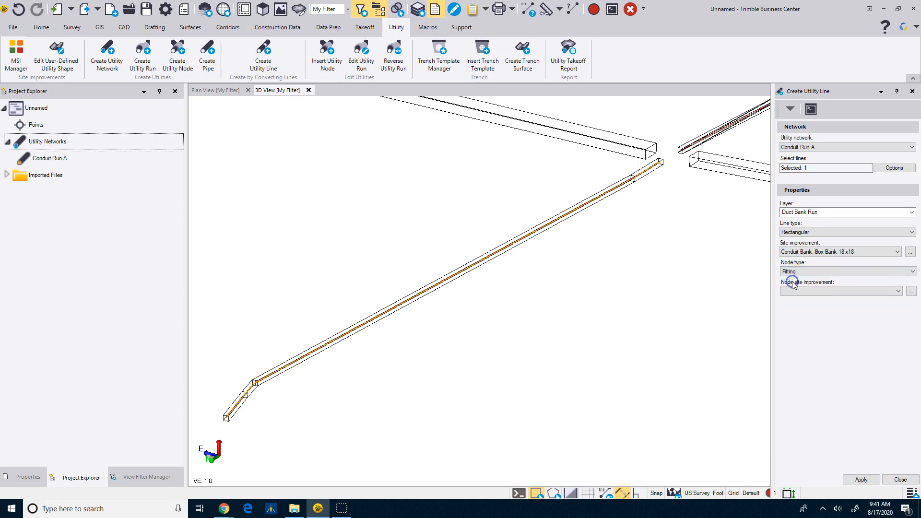
{"action": "left_click", "coordinate": [821, 291]}
{"action": "left_click", "coordinate": [821, 290]}
Add a new Fitting object named Null Bank End to the Conduit Bank category of the site improvements library.
{"action": "left_click", "coordinate": [911, 292]}
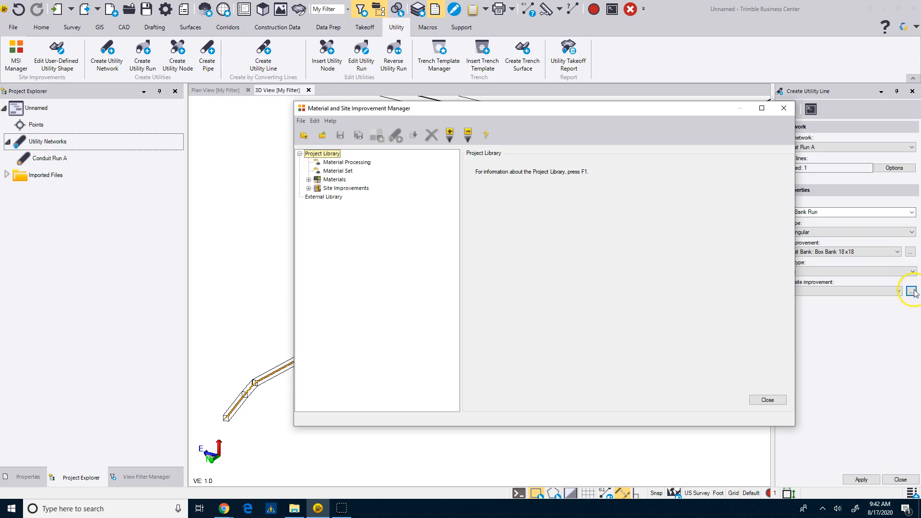
{"action": "left_click", "coordinate": [309, 189]}
{"action": "left_click", "coordinate": [317, 197]}
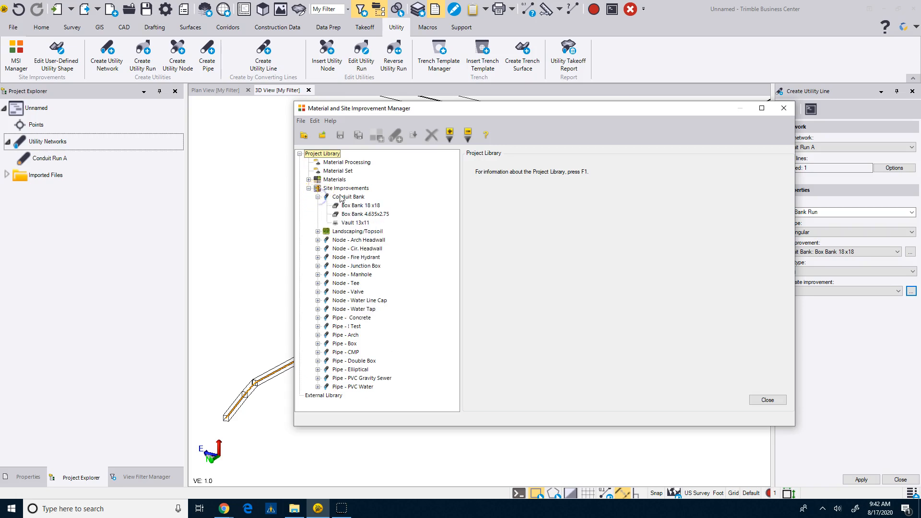
{"action": "right_click", "coordinate": [342, 197]}
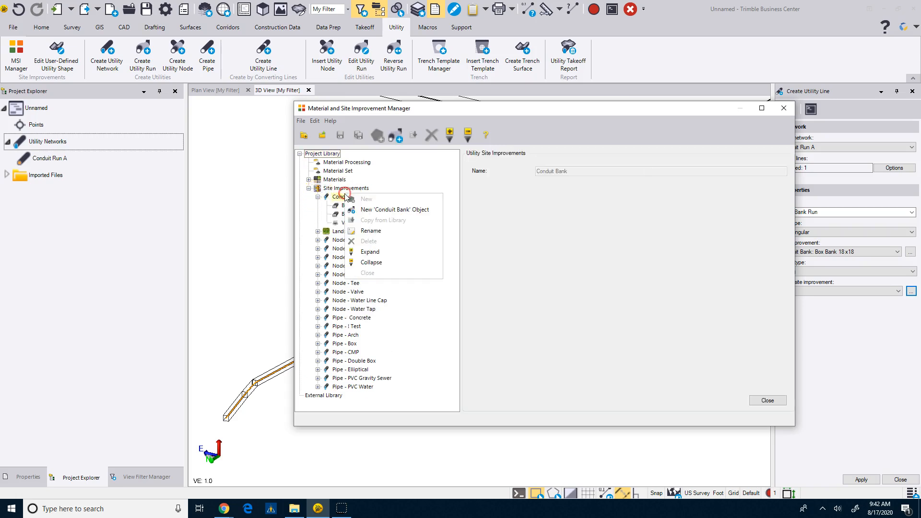
{"action": "left_click", "coordinate": [392, 212]}
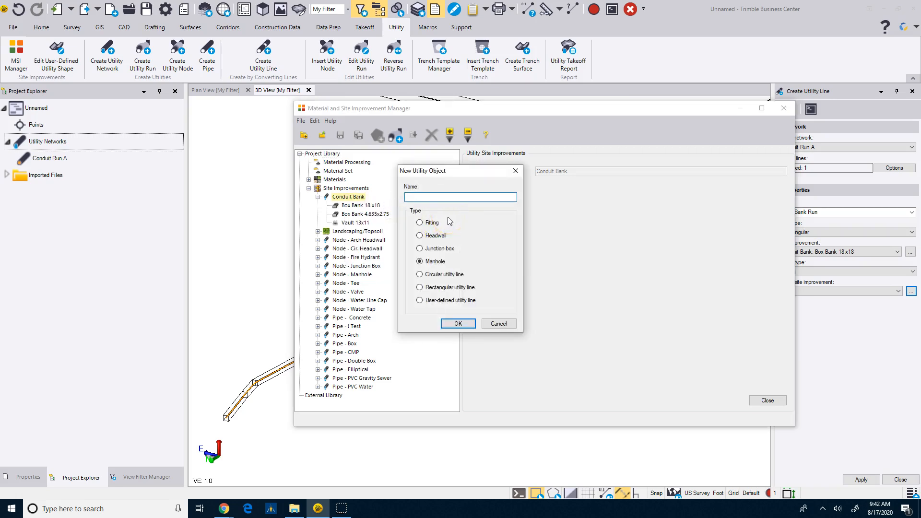
{"action": "type", "text": "NUll Bank End"}
{"action": "left_click", "coordinate": [412, 196]}
{"action": "type", "text": "u"}
{"action": "left_click", "coordinate": [419, 222]}
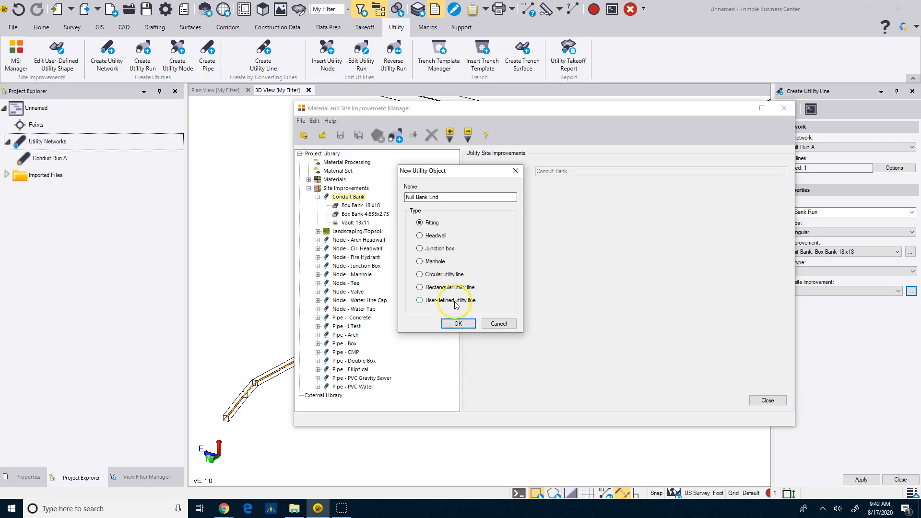
{"action": "left_click", "coordinate": [458, 324]}
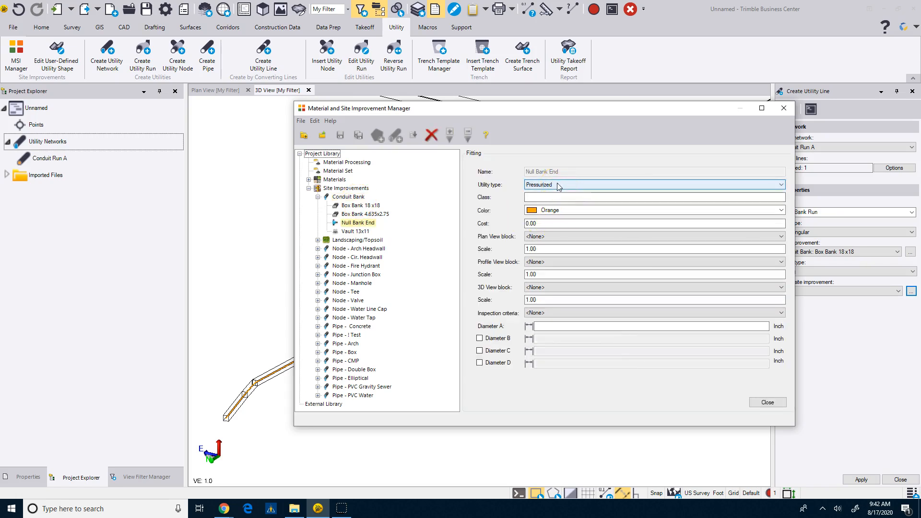
Set the Null Bank End fitting's utility type to Cable and use the Cube block for its plan and 3D views.
{"action": "left_click", "coordinate": [559, 185]}
{"action": "left_click", "coordinate": [538, 207]}
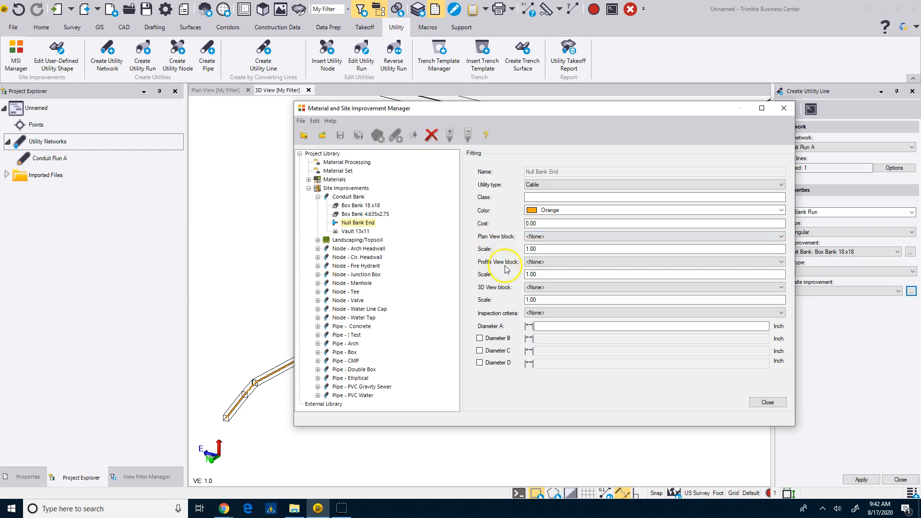
{"action": "left_click", "coordinate": [545, 236]}
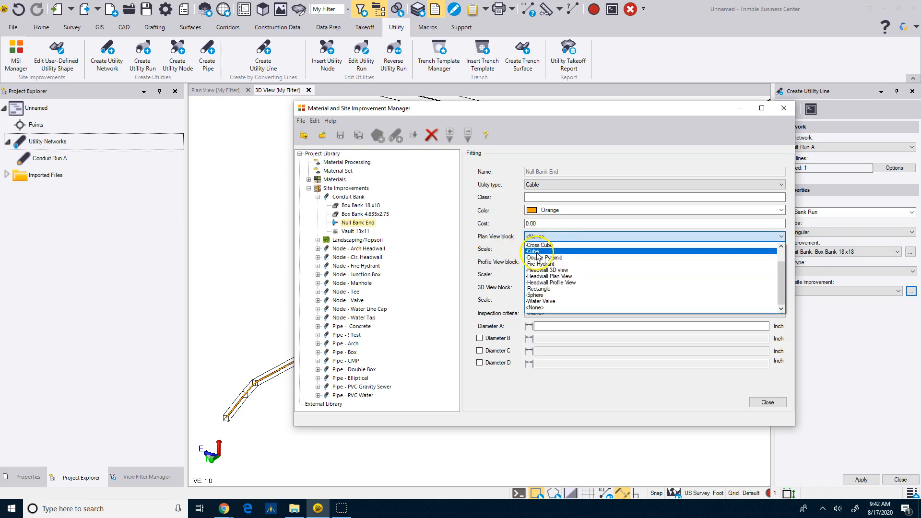
{"action": "left_click", "coordinate": [536, 252]}
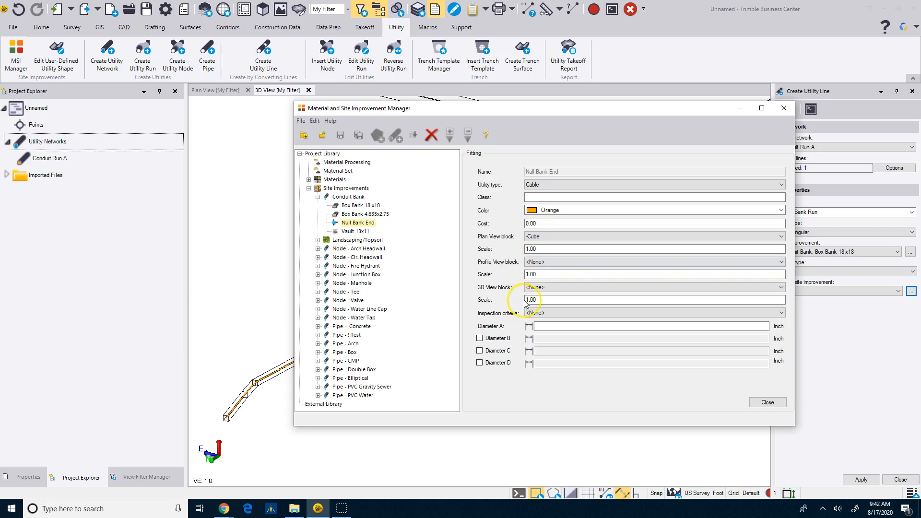
{"action": "left_click", "coordinate": [533, 287]}
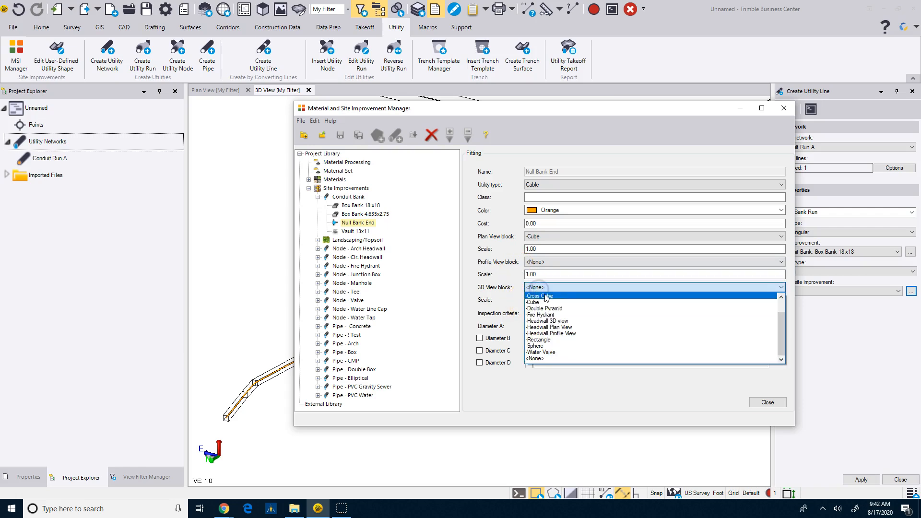
{"action": "left_click", "coordinate": [540, 303]}
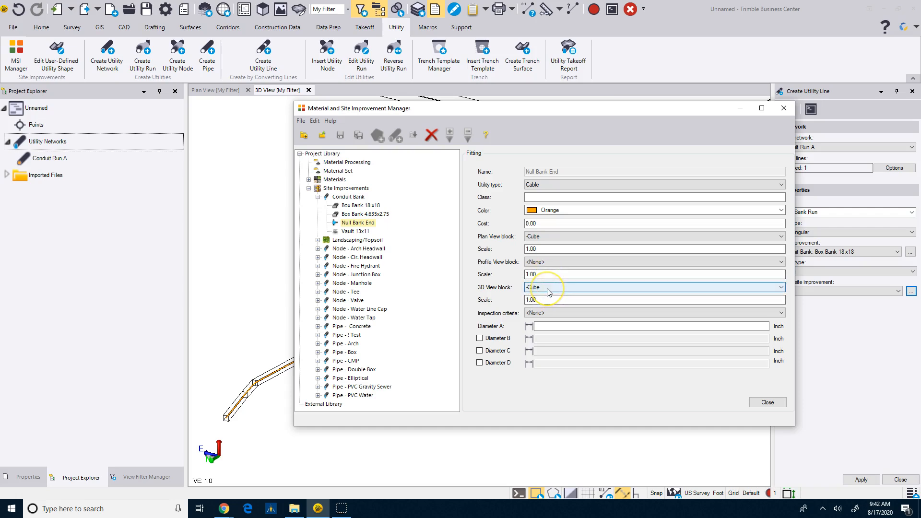
{"action": "left_click", "coordinate": [549, 288]}
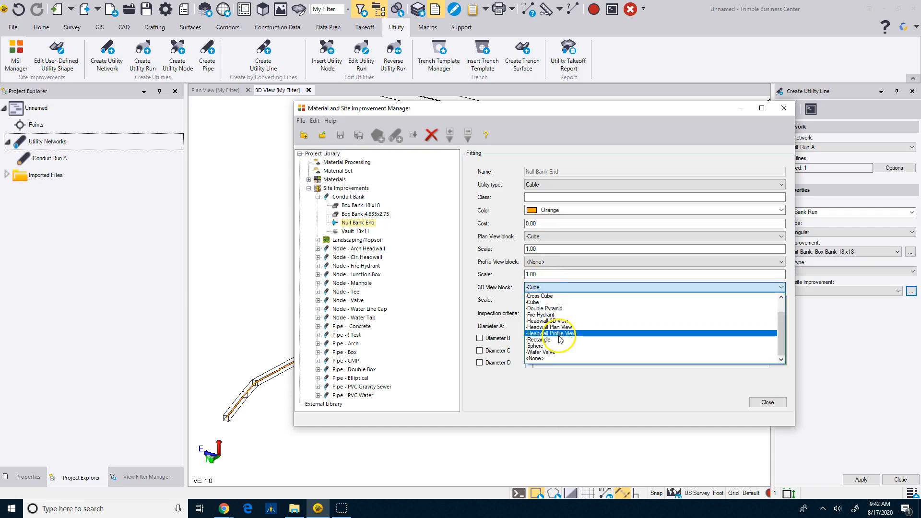
{"action": "left_click", "coordinate": [551, 288]}
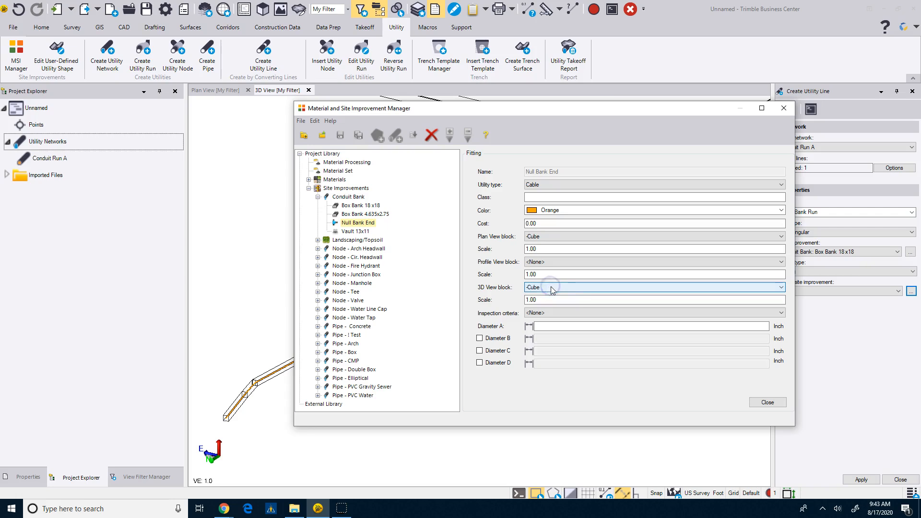
{"action": "left_click", "coordinate": [556, 301]}
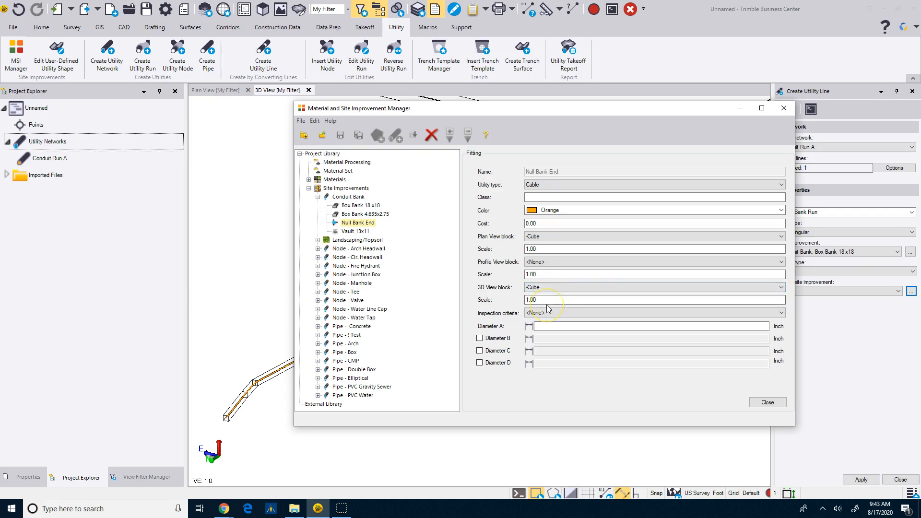
Set the plan, profile and 3D view block scales of the Null Bank End fitting to 5.
{"action": "left_click", "coordinate": [546, 251]}
{"action": "double_click", "coordinate": [531, 249]}
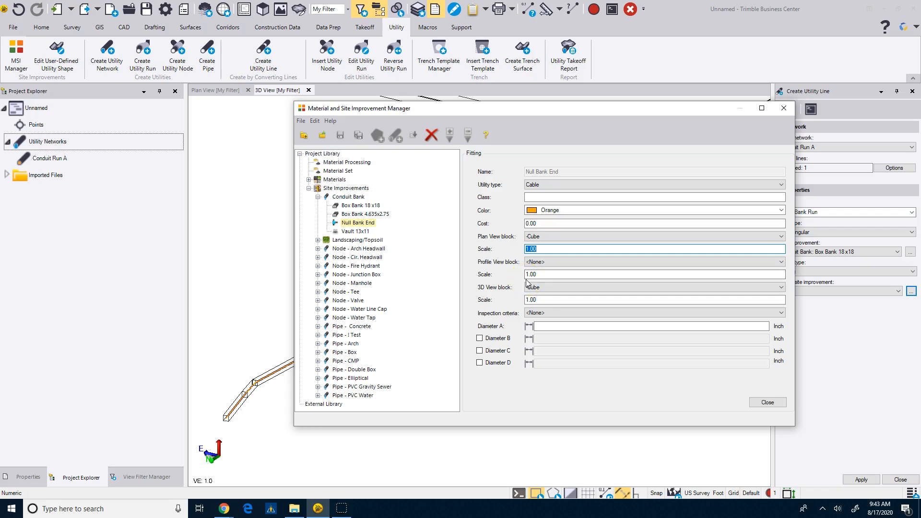
{"action": "type", "text": "5"}
{"action": "left_click", "coordinate": [541, 275]}
{"action": "type", "text": "5"}
{"action": "double_click", "coordinate": [537, 301]}
{"action": "type", "text": "5"}
{"action": "left_click", "coordinate": [511, 303]}
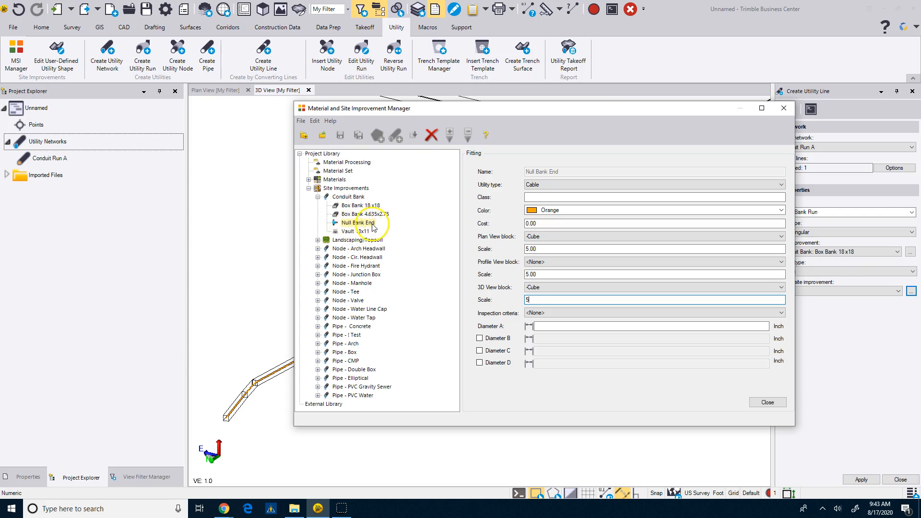
Use Null Bank End as the node site improvement, create the utility run from the selected centerline, and inspect its end node.
{"action": "left_click", "coordinate": [767, 403]}
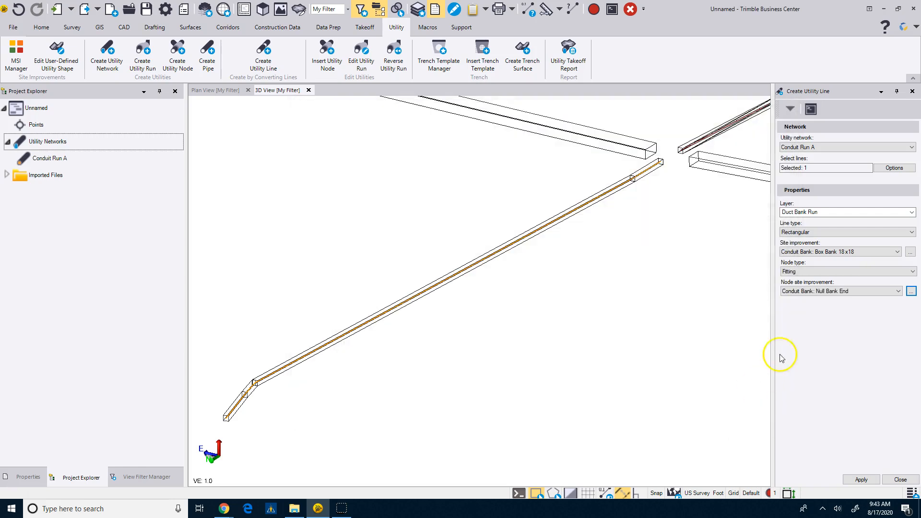
{"action": "left_click", "coordinate": [861, 481]}
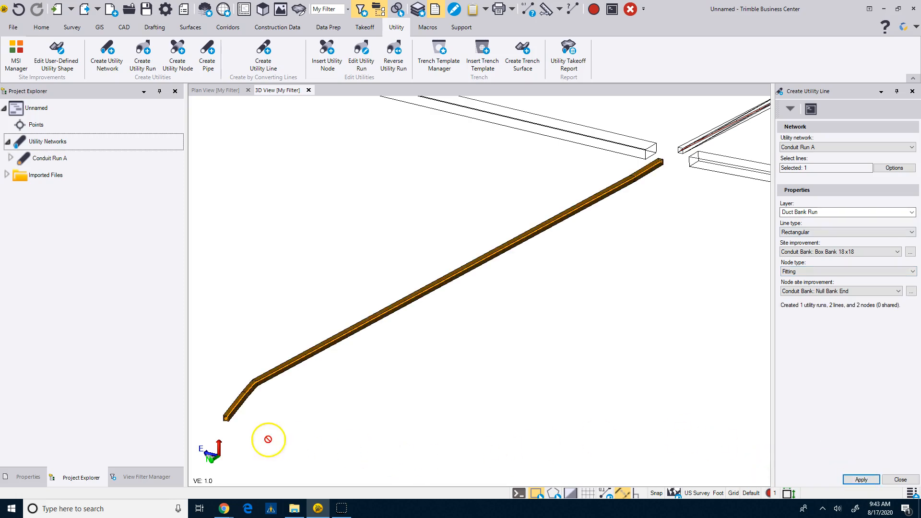
{"action": "scroll", "coordinate": [216, 427], "scroll_direction": "up", "scroll_amount": 6}
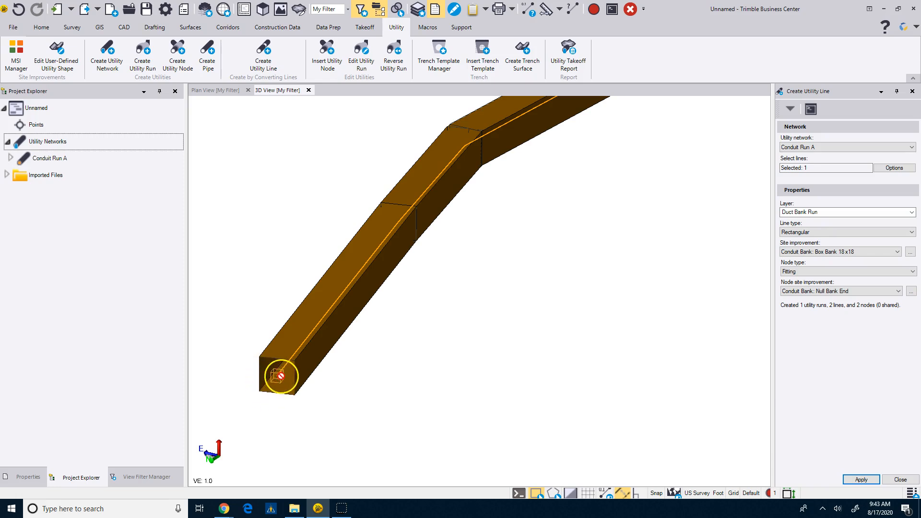
Create a Box Bank 18 x18 utility run from the CL-18x18-Run1 centerline in the next beam beyond the first run.
{"action": "scroll", "coordinate": [264, 395], "scroll_direction": "down", "scroll_amount": 3}
{"action": "middle_click_drag", "start_coordinate": [392, 288], "coordinate": [324, 376]}
{"action": "scroll", "coordinate": [405, 334], "scroll_direction": "down", "scroll_amount": 3}
{"action": "middle_click_drag", "start_coordinate": [545, 243], "coordinate": [432, 314]}
{"action": "scroll", "coordinate": [433, 314], "scroll_direction": "down", "scroll_amount": 4}
{"action": "scroll", "coordinate": [653, 197], "scroll_direction": "up", "scroll_amount": 3}
{"action": "scroll", "coordinate": [643, 200], "scroll_direction": "down", "scroll_amount": 2}
{"action": "middle_click_drag", "start_coordinate": [641, 201], "coordinate": [427, 330]}
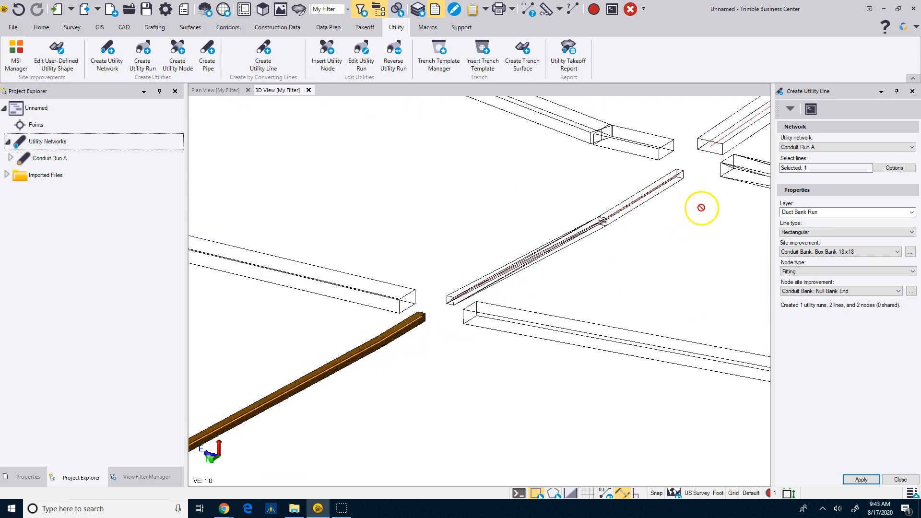
{"action": "left_click", "coordinate": [799, 168]}
{"action": "scroll", "coordinate": [511, 282], "scroll_direction": "up", "scroll_amount": 3}
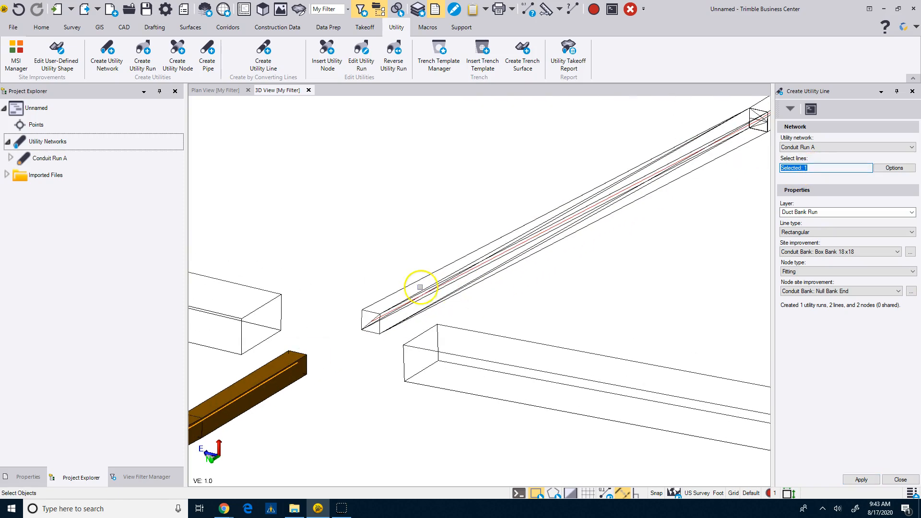
{"action": "left_click", "coordinate": [406, 304]}
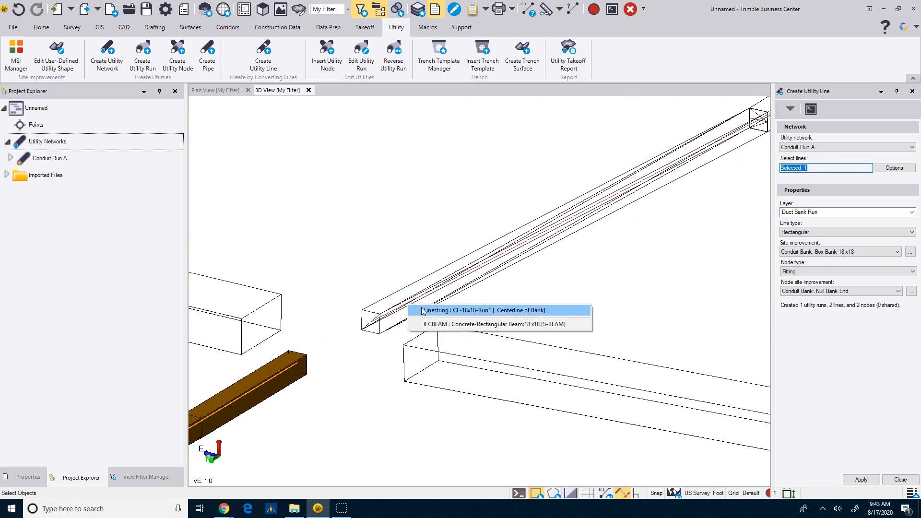
{"action": "left_click", "coordinate": [422, 310]}
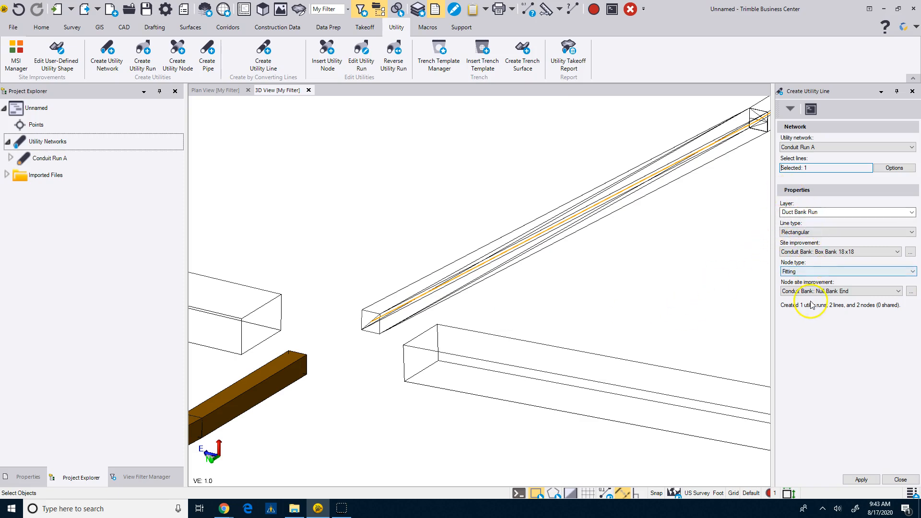
{"action": "left_click", "coordinate": [861, 479]}
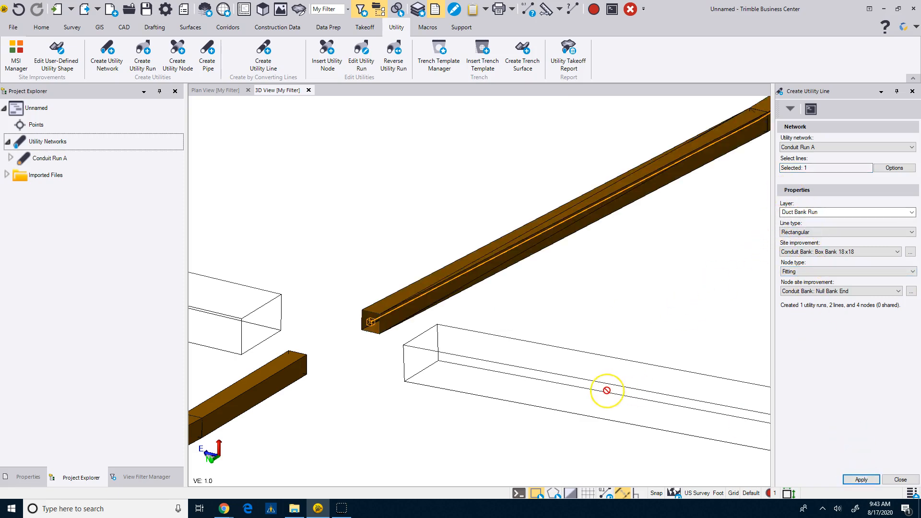
Measure the width and height of the end face of the larger beam beyond the second run.
{"action": "scroll", "coordinate": [607, 390], "scroll_direction": "down", "scroll_amount": 3}
{"action": "scroll", "coordinate": [607, 390], "scroll_direction": "down", "scroll_amount": 5}
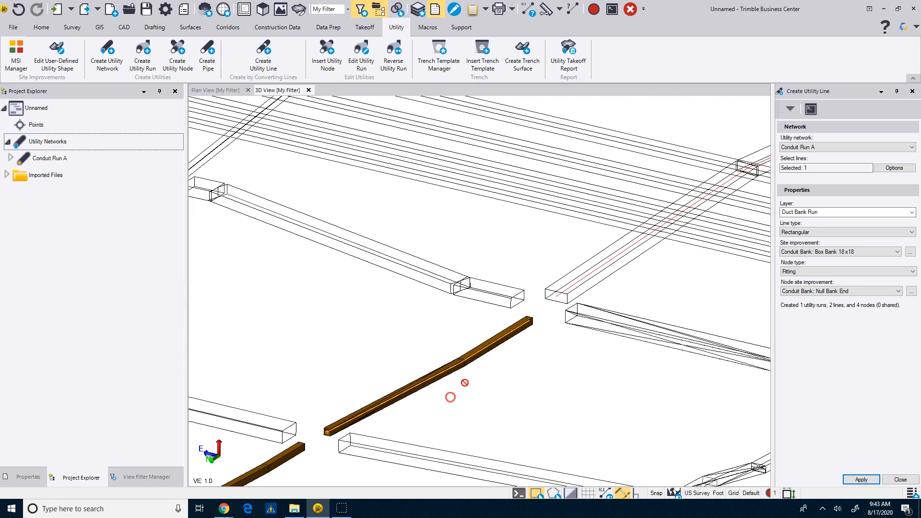
{"action": "scroll", "coordinate": [593, 264], "scroll_direction": "up", "scroll_amount": 5}
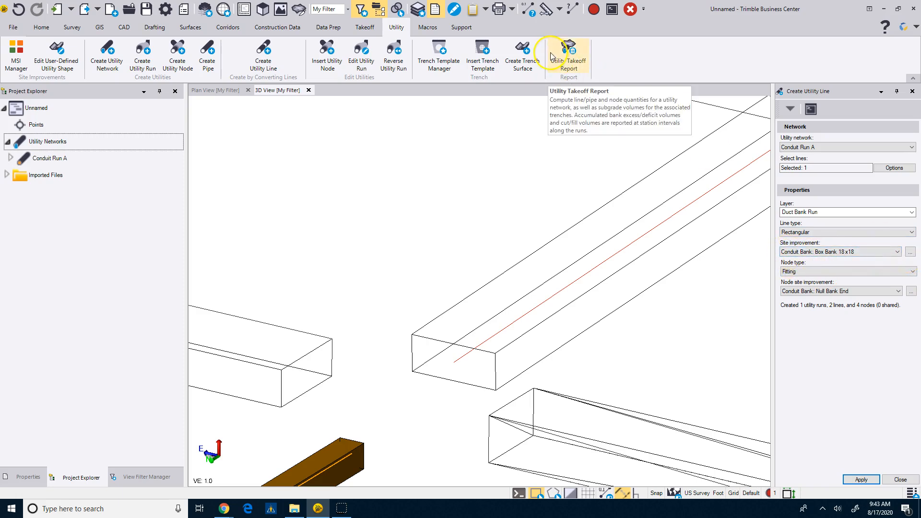
{"action": "left_click", "coordinate": [546, 9]}
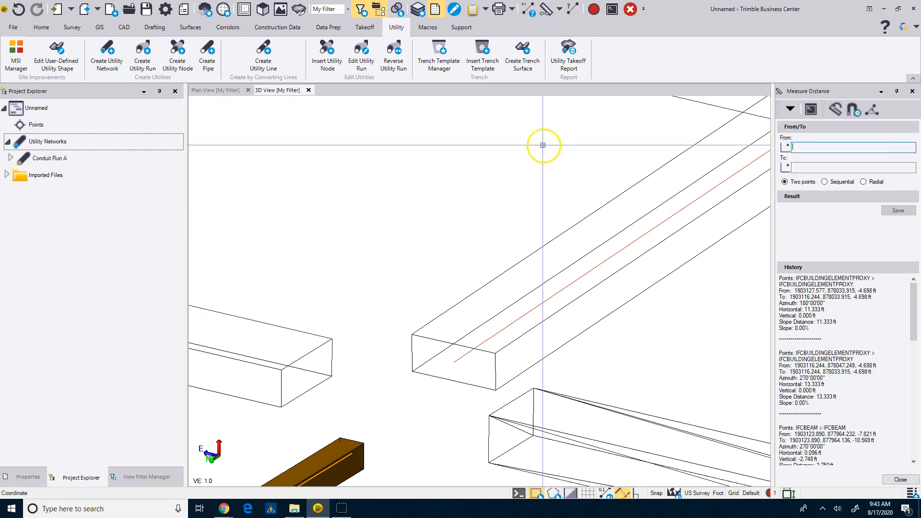
{"action": "left_click", "coordinate": [413, 336]}
{"action": "left_click", "coordinate": [495, 353]}
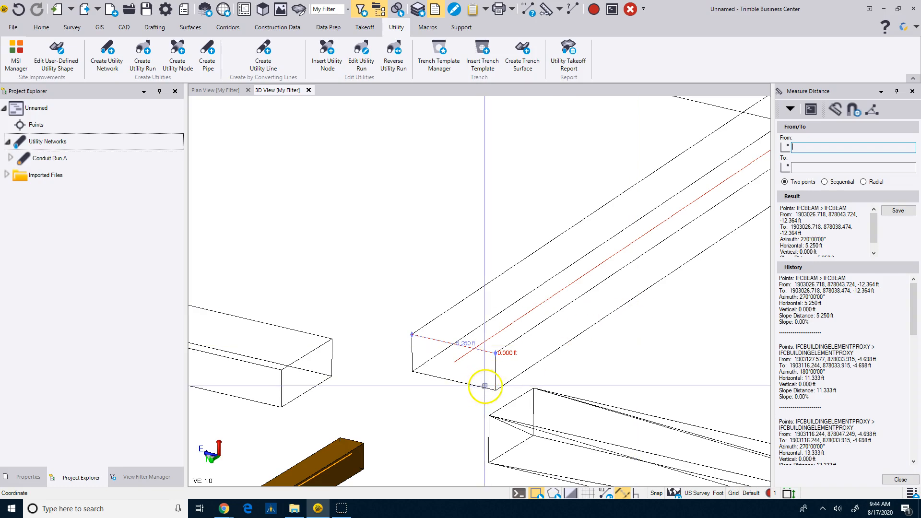
{"action": "left_click", "coordinate": [495, 390]}
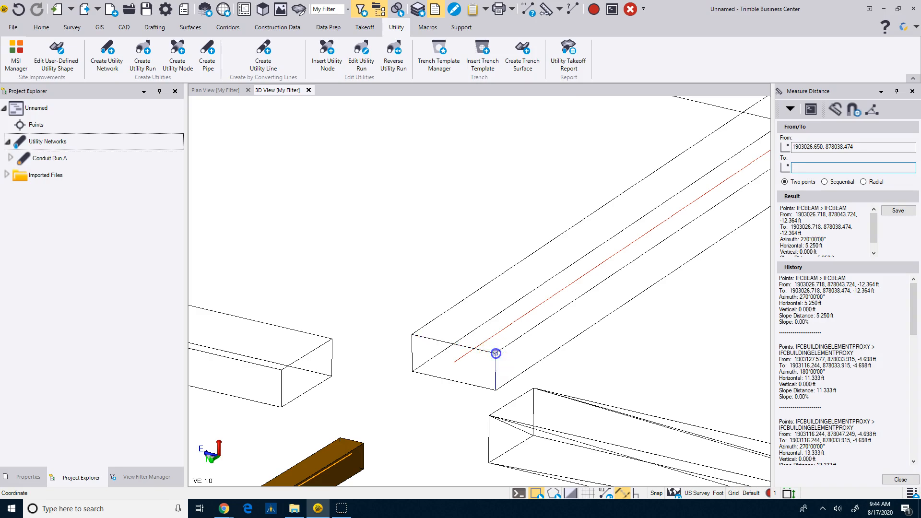
{"action": "left_click", "coordinate": [496, 353]}
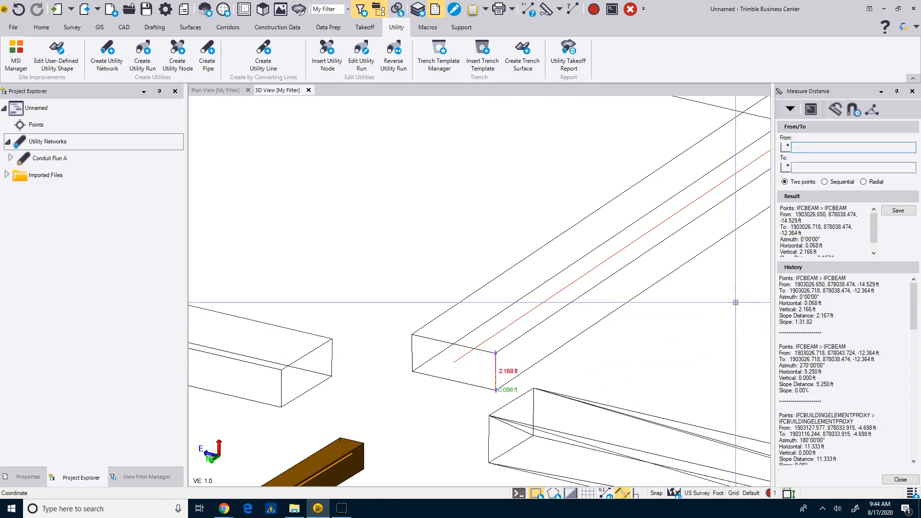
Add a rectangular utility line object named Box Bank 5.5 x 2.16 to the Conduit Bank category of the site improvements library.
{"action": "left_click", "coordinate": [791, 110]}
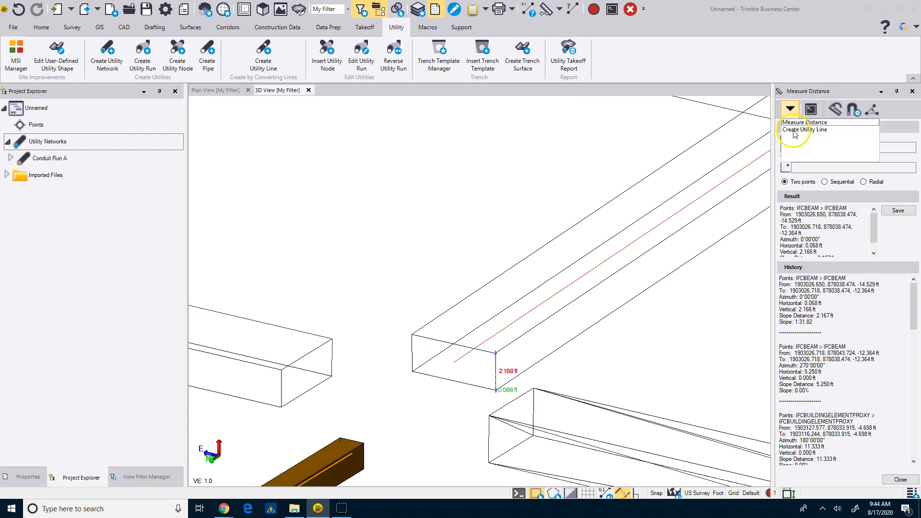
{"action": "left_click", "coordinate": [794, 130]}
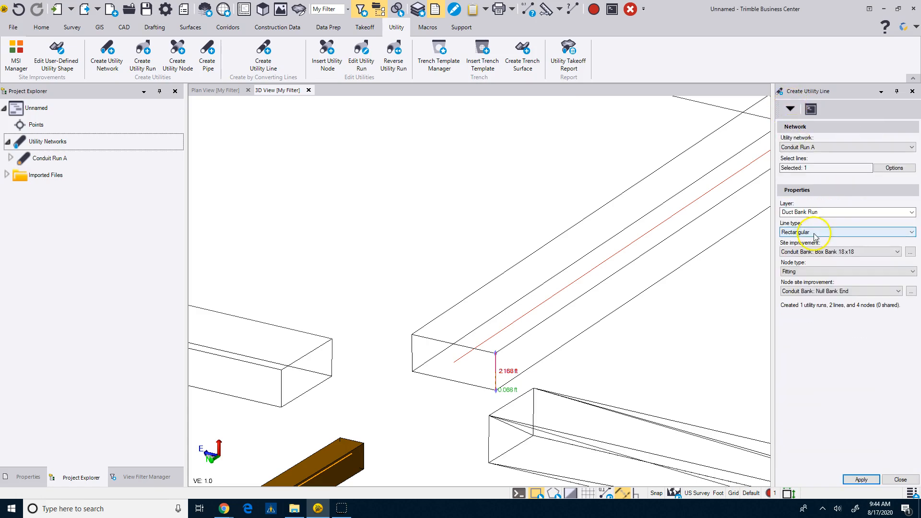
{"action": "left_click", "coordinate": [910, 252]}
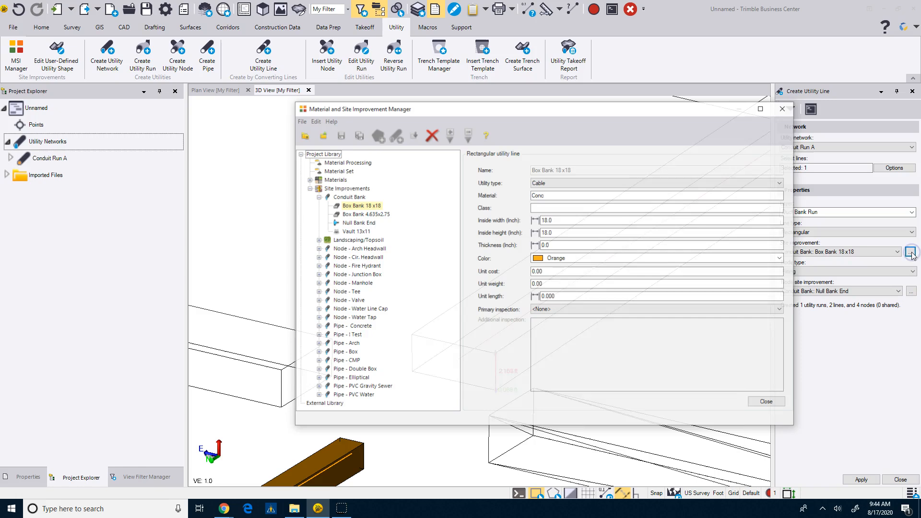
{"action": "right_click", "coordinate": [348, 198]}
{"action": "left_click", "coordinate": [379, 216]}
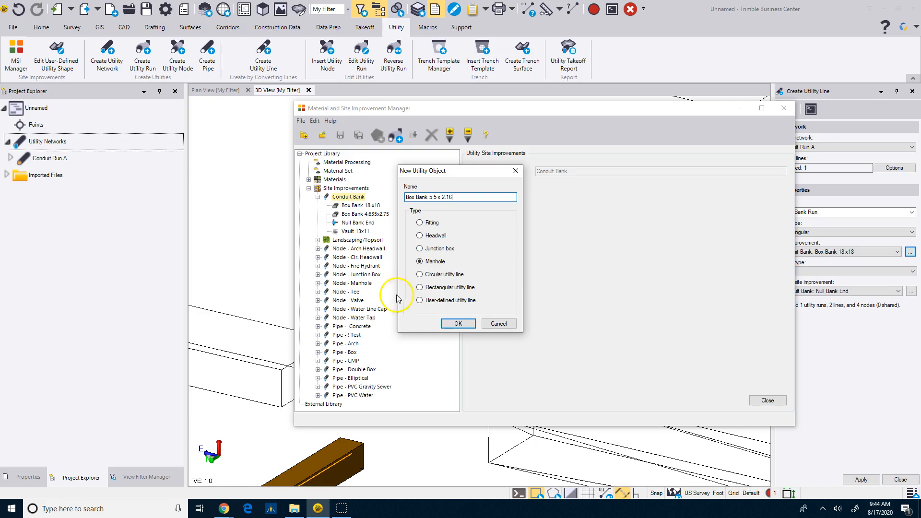
{"action": "left_click", "coordinate": [457, 324]}
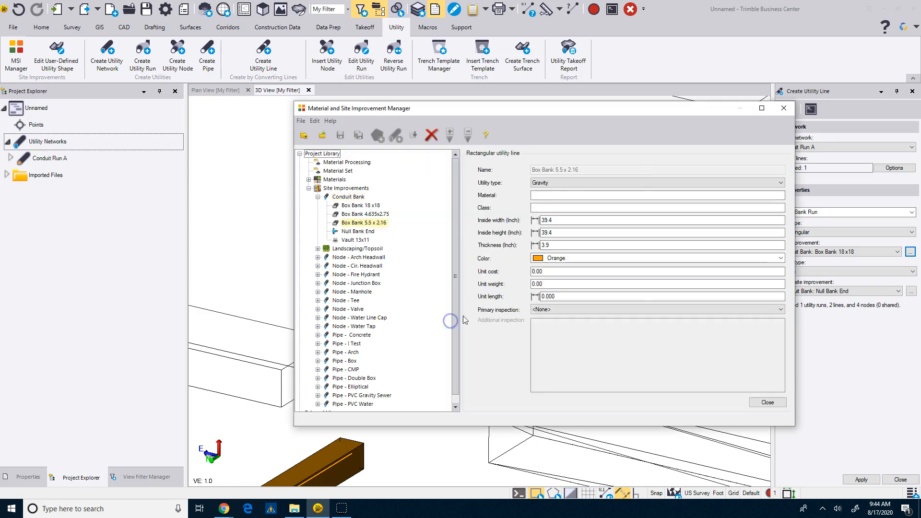
Define Box Bank 5.5 x 2.16 as Cable with inside width 5.5 inches, inside height 2.16 inches and thickness 0.
{"action": "left_click", "coordinate": [557, 183]}
{"action": "left_click", "coordinate": [552, 201]}
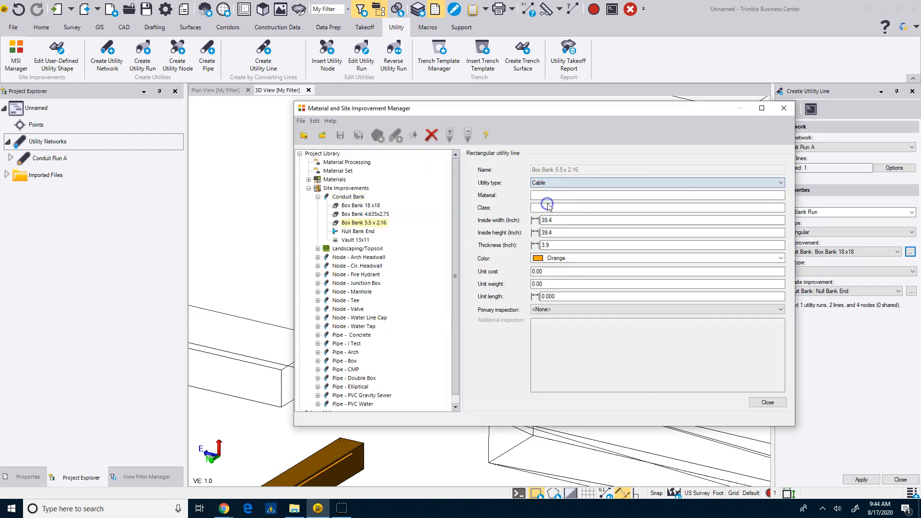
{"action": "left_click_drag", "start_coordinate": [558, 223], "coordinate": [506, 229]}
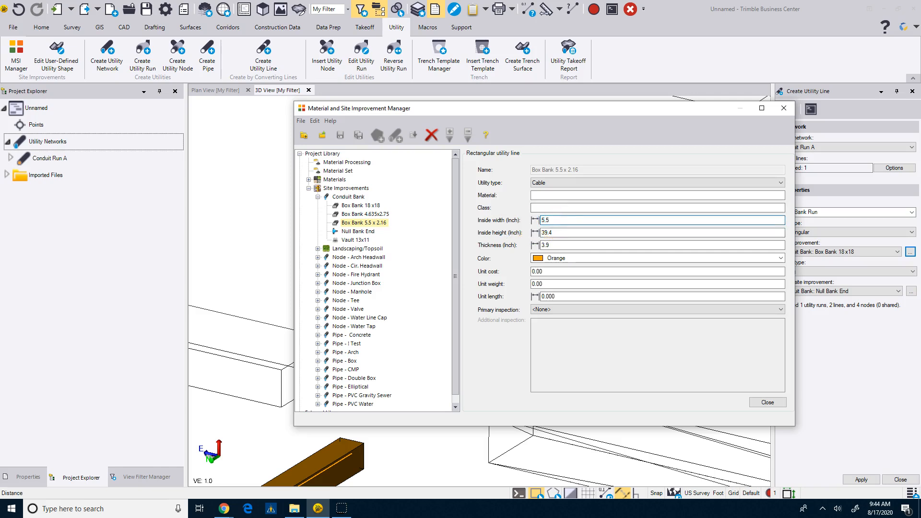
{"action": "key", "text": "Tab"}
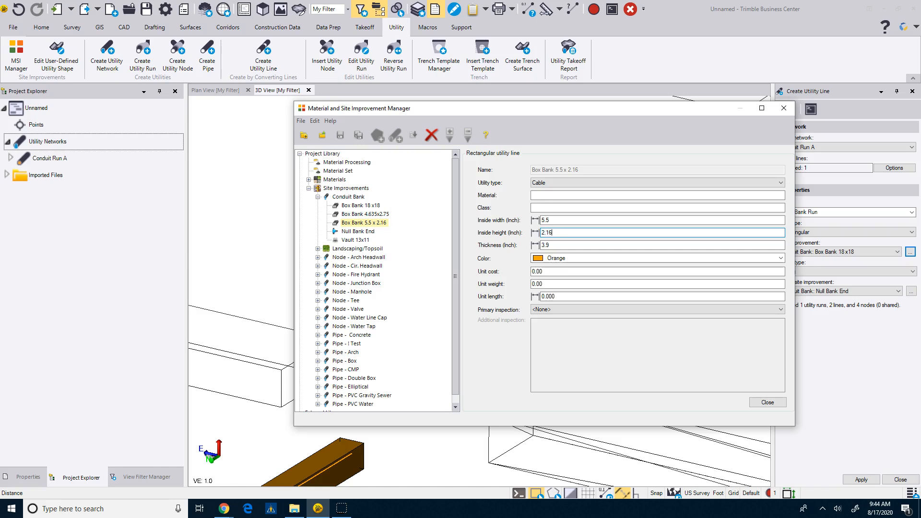
{"action": "left_click_drag", "start_coordinate": [552, 245], "coordinate": [525, 253]}
{"action": "type", "text": "0"}
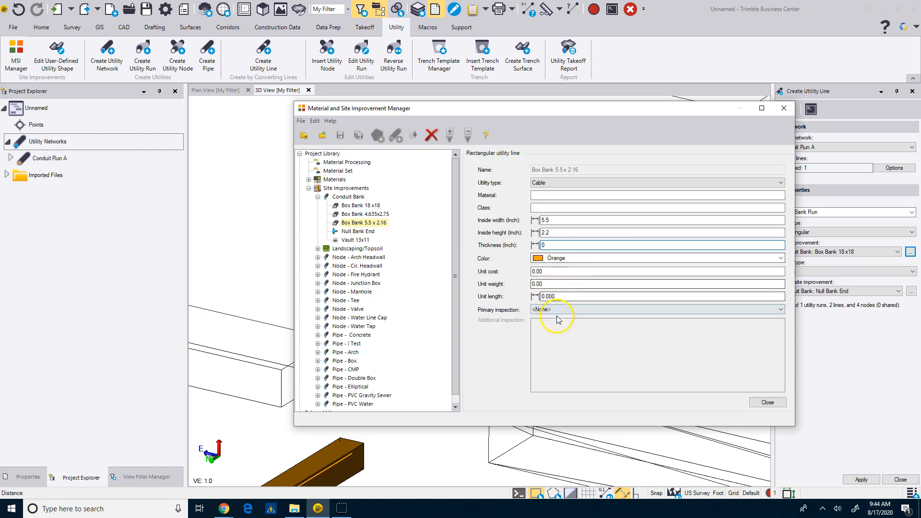
Create a rectangular Box Bank 5.5 x 2.16 utility run in Conduit Run A from the centerline inside the larger beam.
{"action": "left_click", "coordinate": [767, 402]}
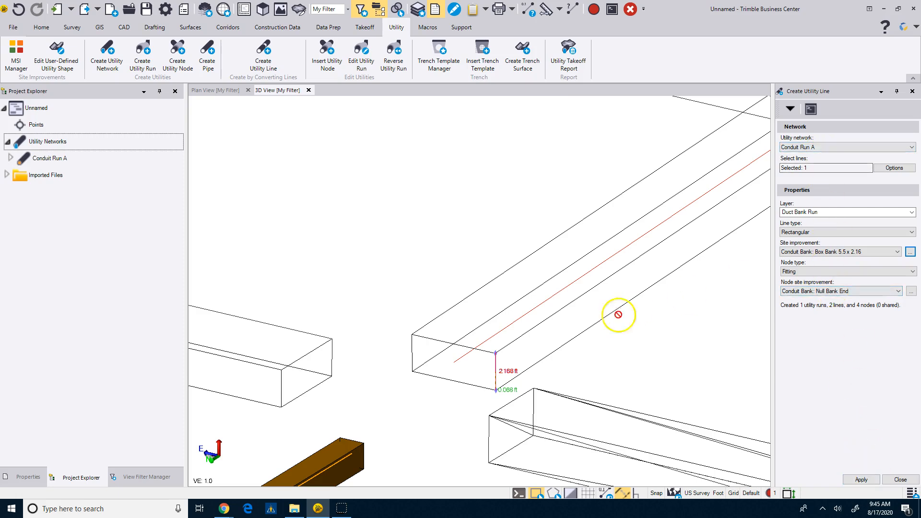
{"action": "left_click", "coordinate": [861, 480]}
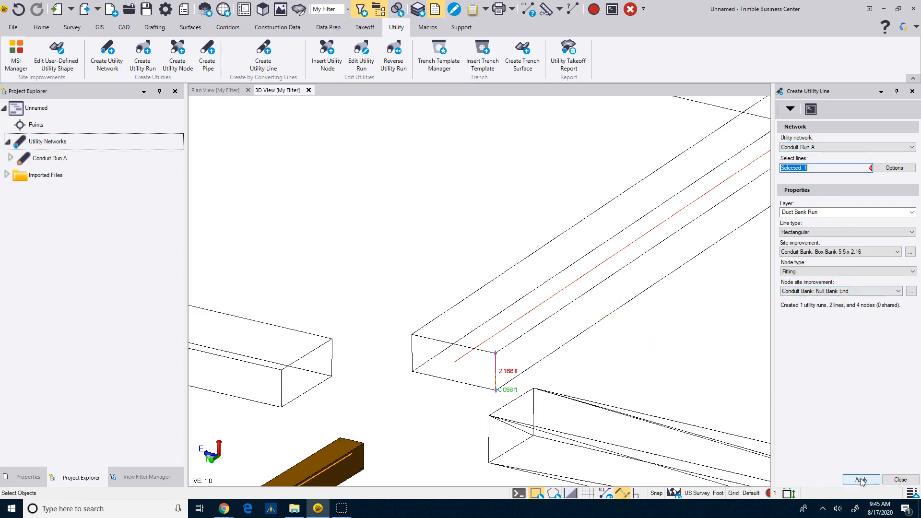
{"action": "left_click", "coordinate": [485, 341]}
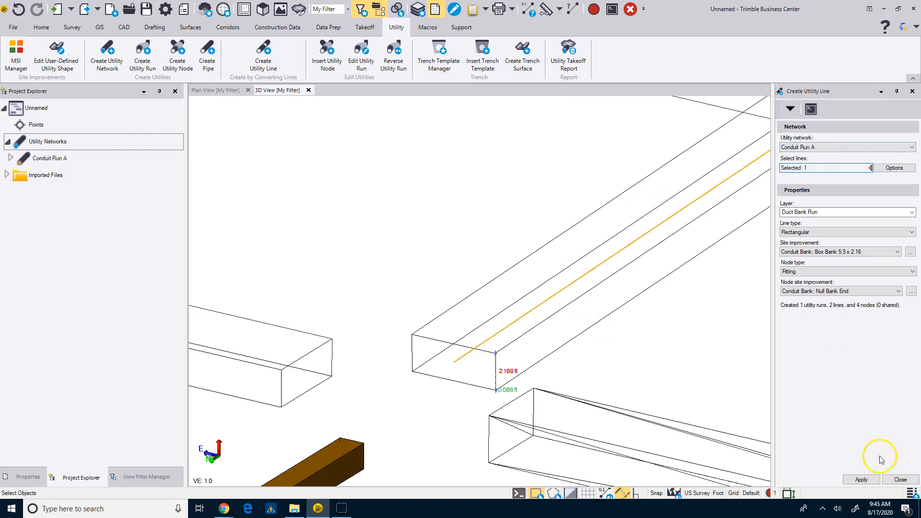
{"action": "left_click", "coordinate": [862, 480]}
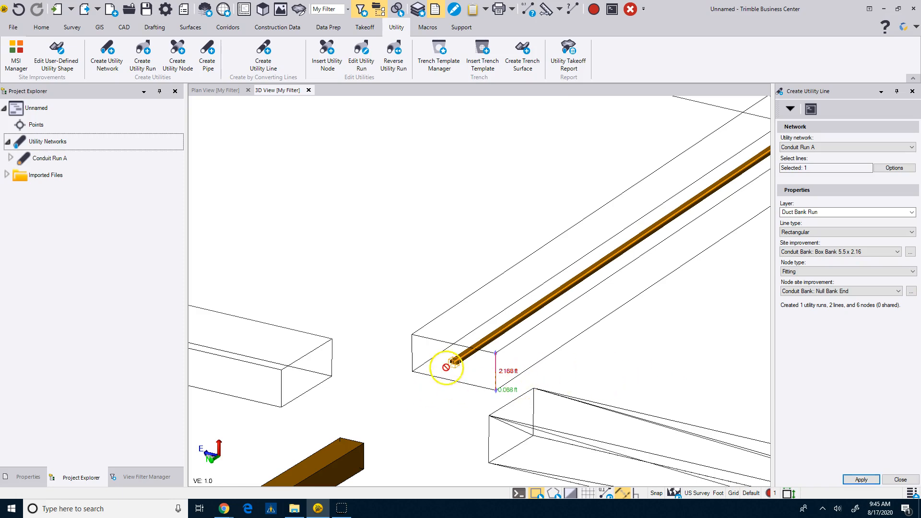
Correct the Box Bank 5.5 x 2.16 definition to an inside width of 66.0 inches and an inside height of 26.4 inches.
{"action": "scroll", "coordinate": [446, 370], "scroll_direction": "up", "scroll_amount": 3}
{"action": "scroll", "coordinate": [449, 369], "scroll_direction": "up", "scroll_amount": 2}
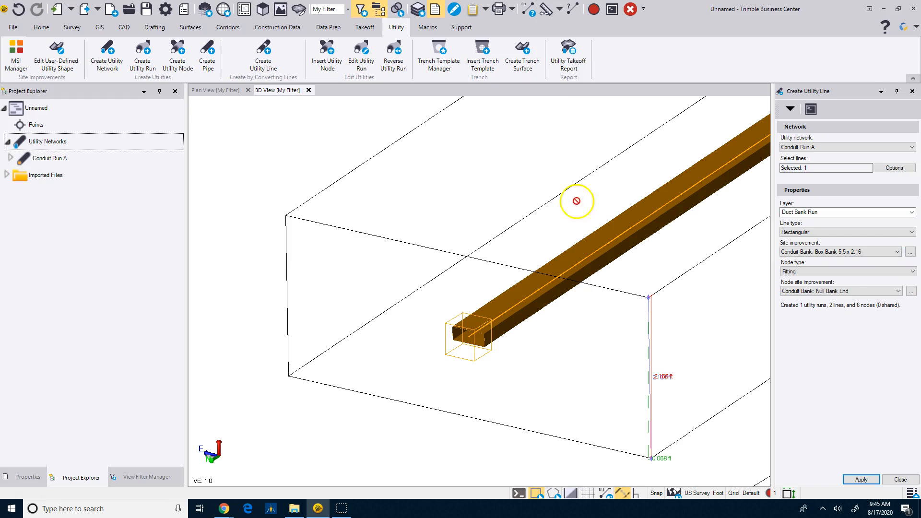
{"action": "left_click", "coordinate": [911, 252]}
{"action": "left_click_drag", "start_coordinate": [395, 111], "coordinate": [110, 69]}
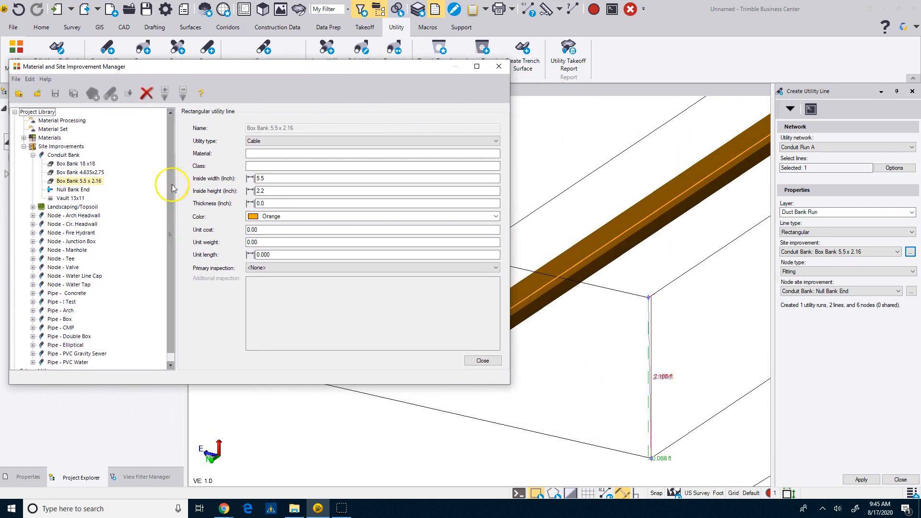
{"action": "left_click", "coordinate": [272, 179]}
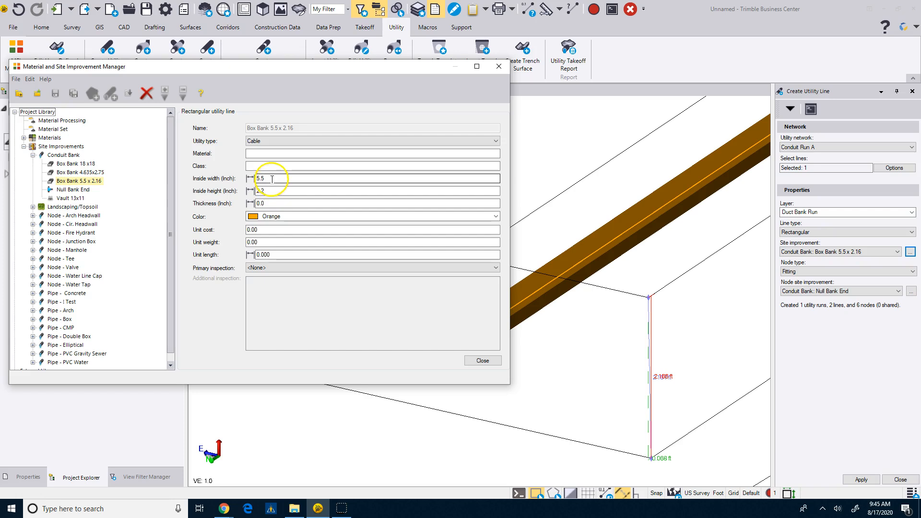
{"action": "left_click", "coordinate": [272, 178]}
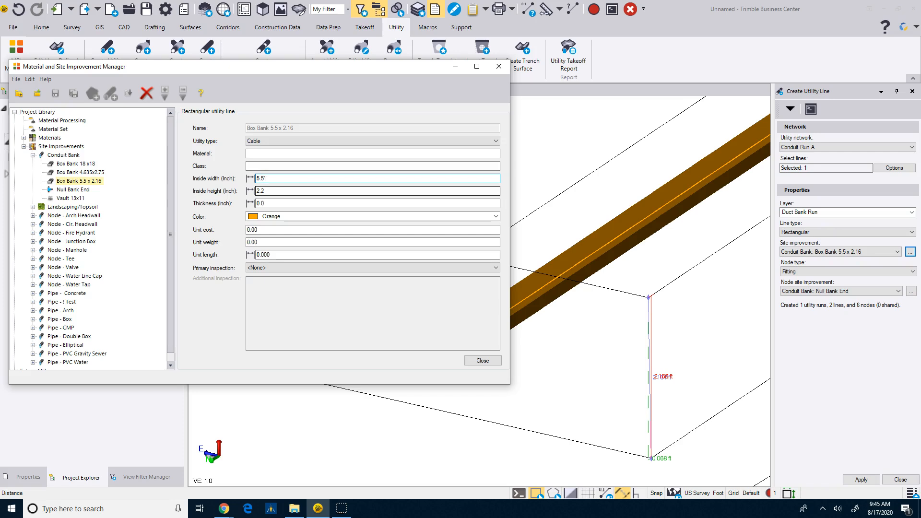
{"action": "key", "text": "Tab"}
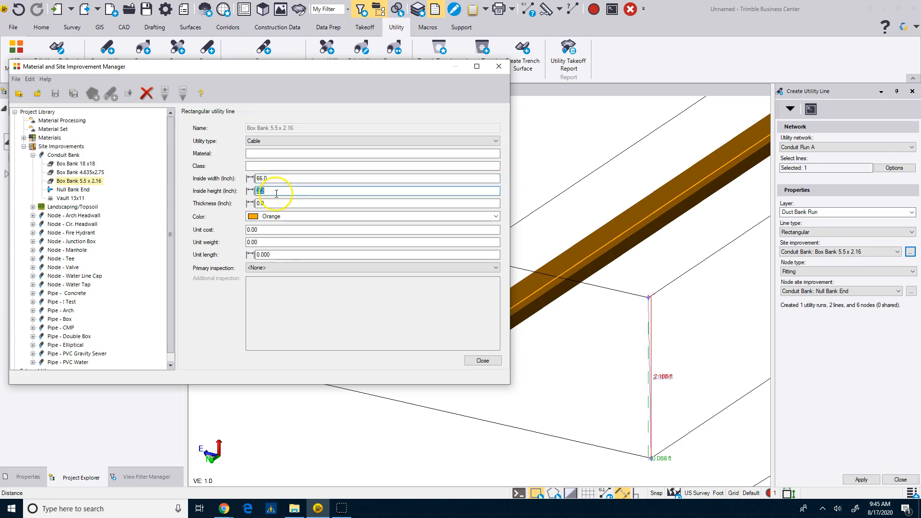
{"action": "key", "text": "Tab"}
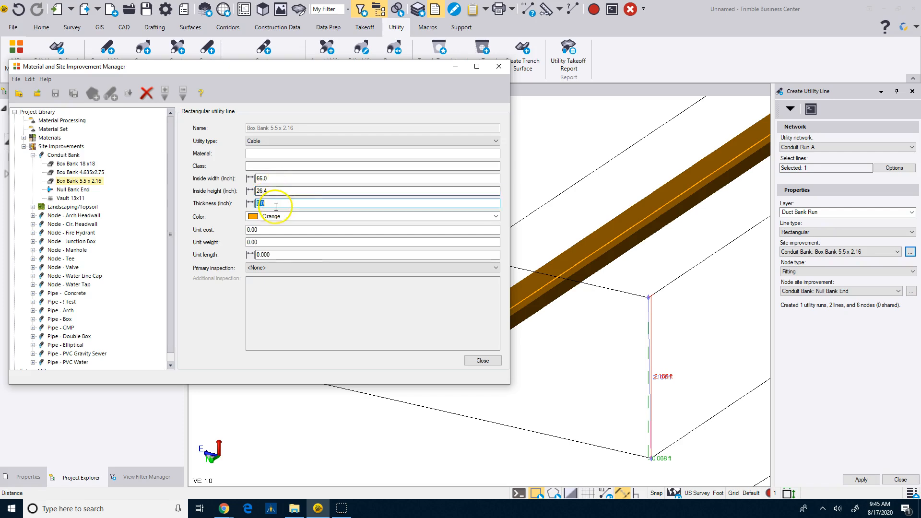
{"action": "left_click", "coordinate": [482, 361]}
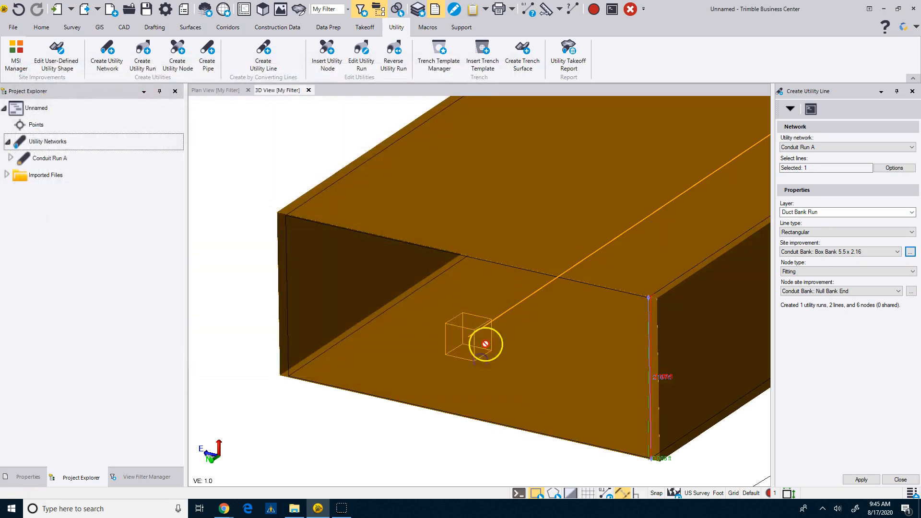
Set the inside width of Box Bank 5.5 x 2.16 to 5.25 feet.
{"action": "scroll", "coordinate": [534, 367], "scroll_direction": "down", "scroll_amount": 3}
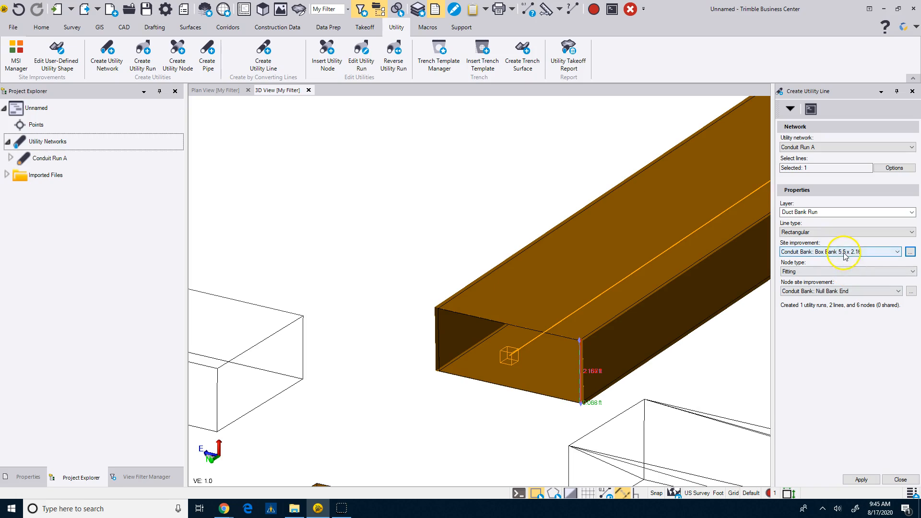
{"action": "left_click", "coordinate": [911, 254]}
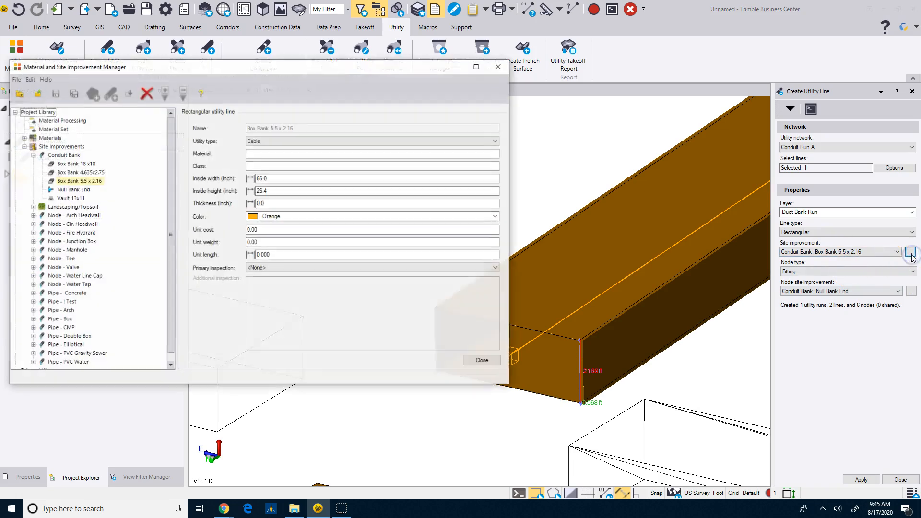
{"action": "left_click", "coordinate": [267, 179]}
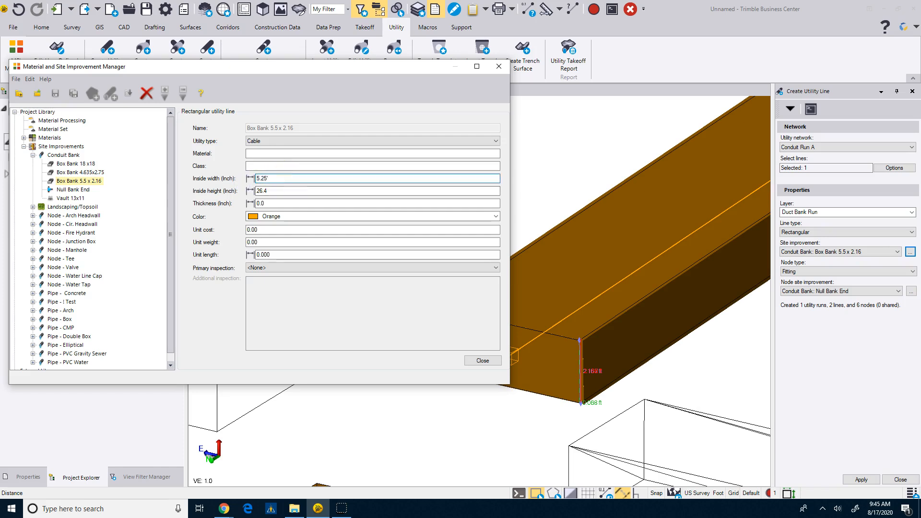
Rename the box bank definition as Box Bank 5.25 x 2.16, and leave the utility line creation and distance measuring commands.
{"action": "right_click", "coordinate": [87, 184]}
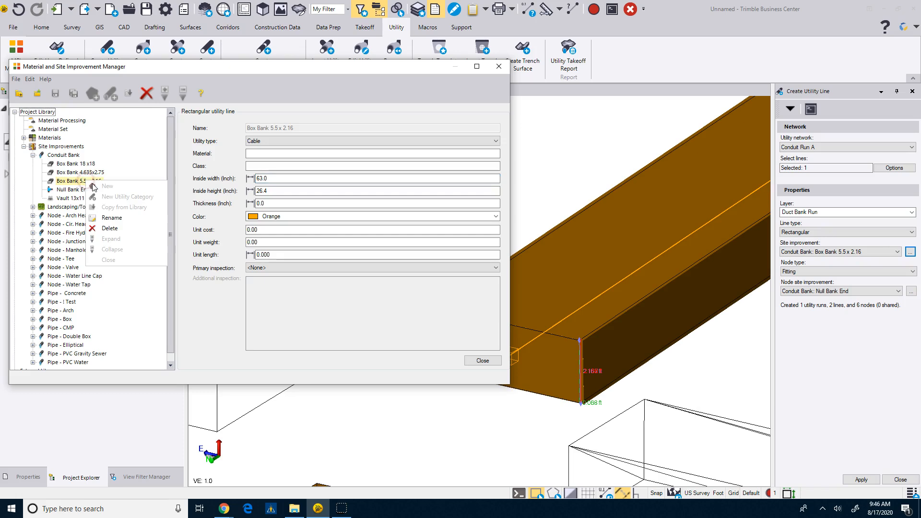
{"action": "left_click", "coordinate": [104, 218]}
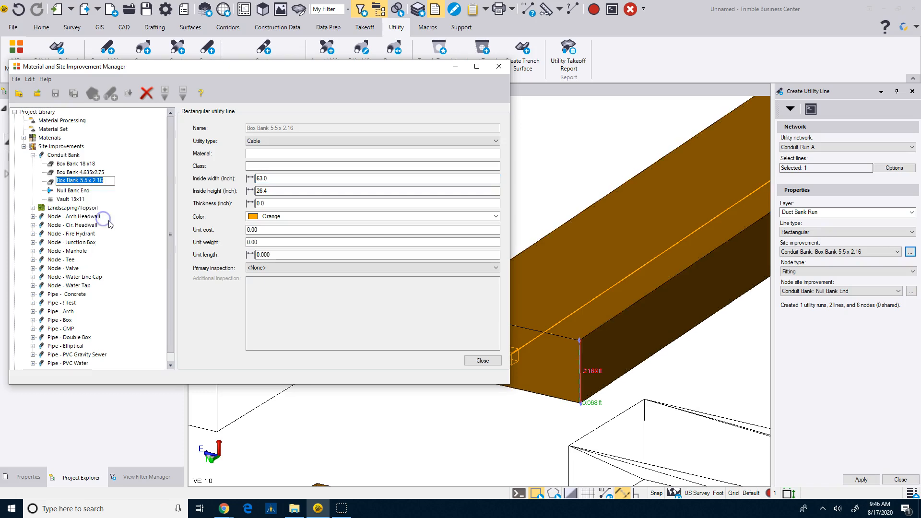
{"action": "left_click", "coordinate": [84, 181]}
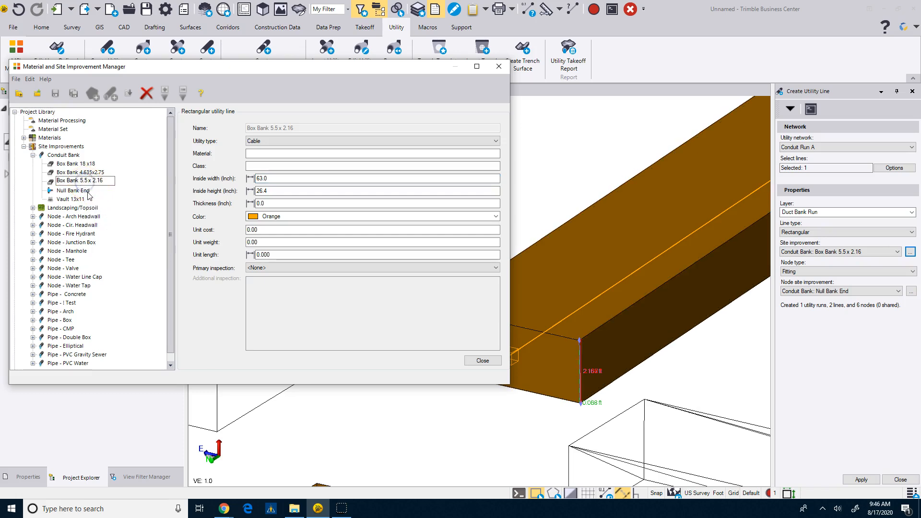
{"action": "key", "text": "Return"}
{"action": "left_click", "coordinate": [482, 360]}
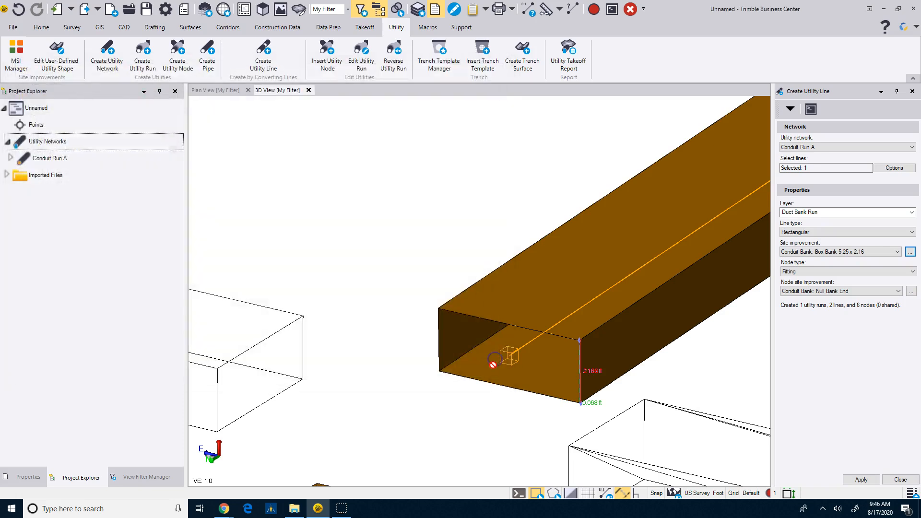
{"action": "scroll", "coordinate": [494, 362], "scroll_direction": "down", "scroll_amount": 5}
{"action": "left_click", "coordinate": [911, 252]}
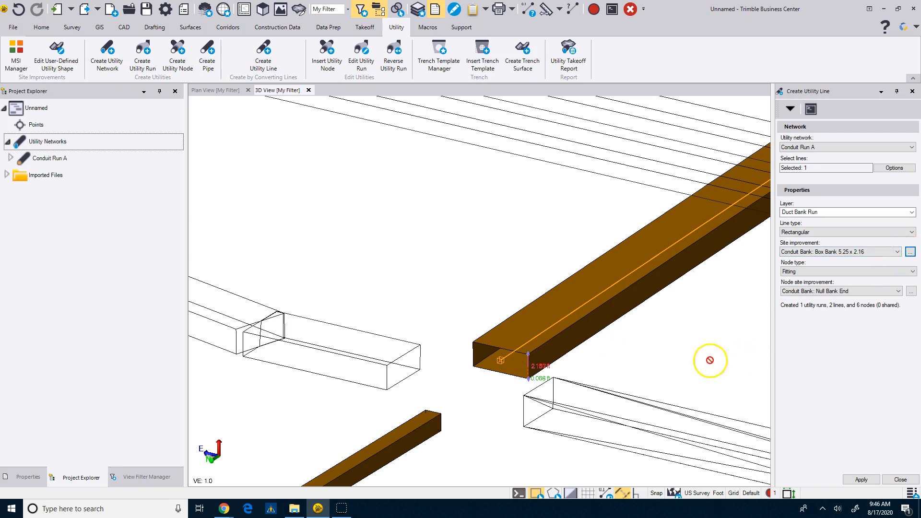
{"action": "left_click", "coordinate": [901, 480]}
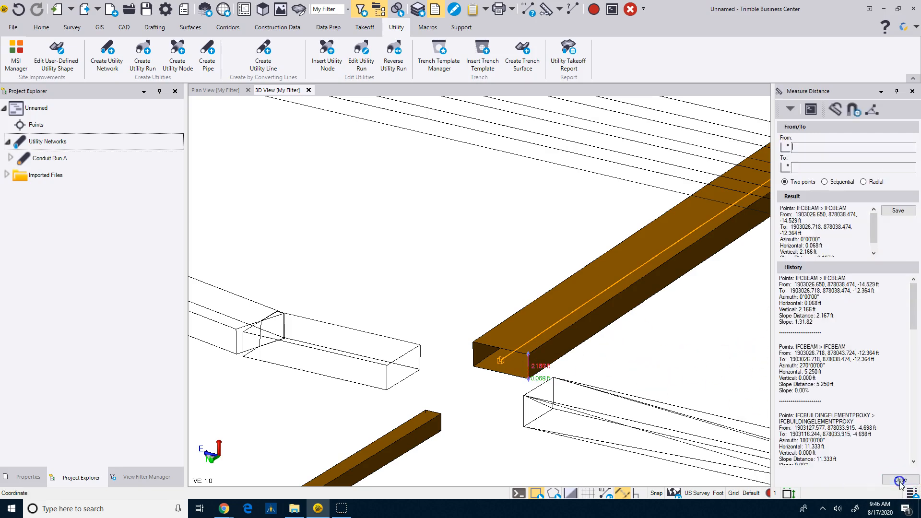
Examine the new large box bank run along its full length and against the smaller runs and surrounding beams.
{"action": "scroll", "coordinate": [720, 381], "scroll_direction": "down", "scroll_amount": 8}
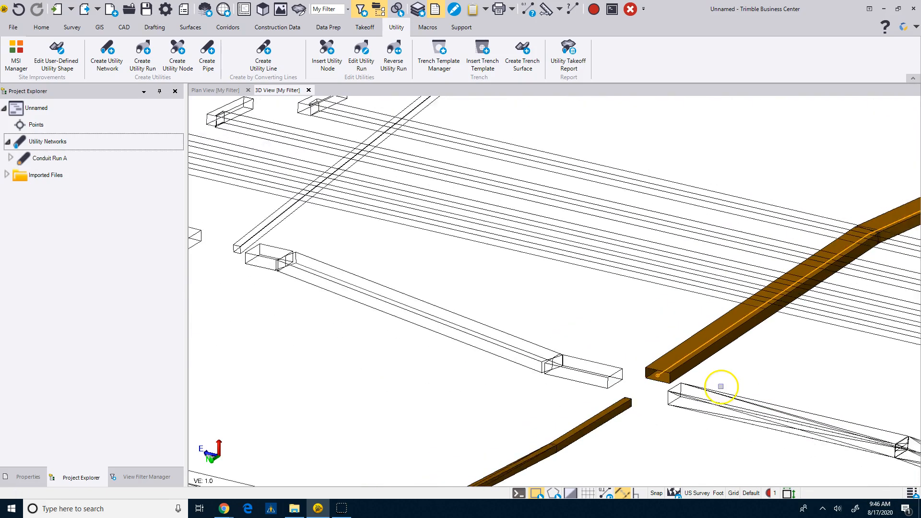
{"action": "left_click_drag", "start_coordinate": [714, 374], "coordinate": [440, 379]}
{"action": "scroll", "coordinate": [666, 318], "scroll_direction": "up", "scroll_amount": 10}
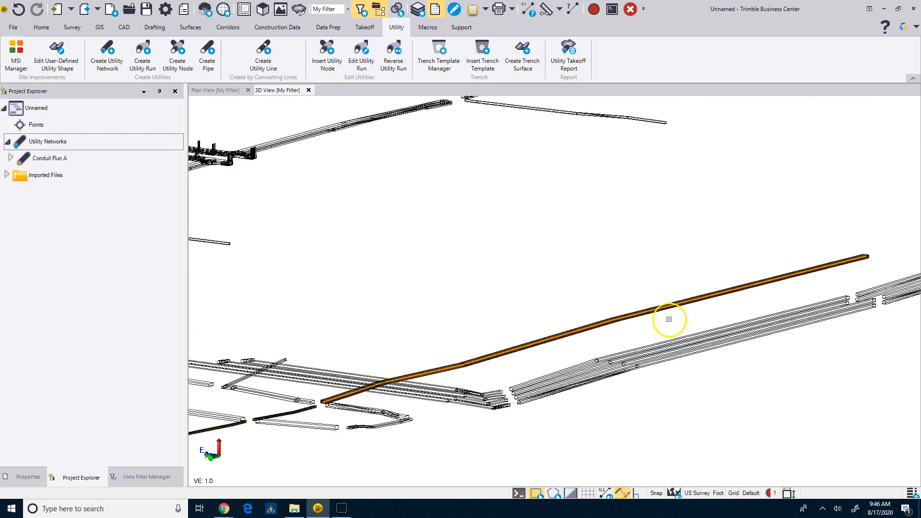
{"action": "scroll", "coordinate": [444, 412], "scroll_direction": "down", "scroll_amount": 5}
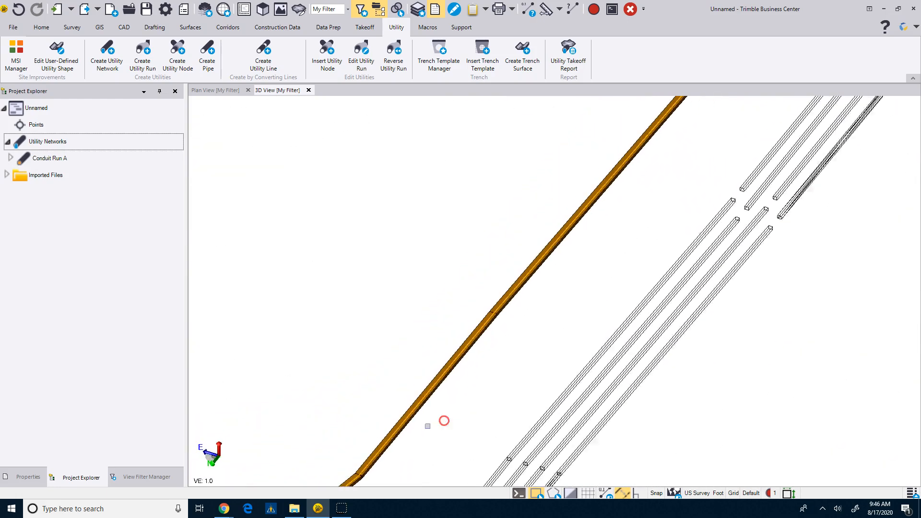
{"action": "scroll", "coordinate": [487, 319], "scroll_direction": "up", "scroll_amount": 6}
{"action": "scroll", "coordinate": [445, 343], "scroll_direction": "up", "scroll_amount": 1}
{"action": "left_click_drag", "start_coordinate": [449, 336], "coordinate": [448, 335]}
{"action": "middle_click_drag", "start_coordinate": [448, 335], "coordinate": [575, 216]}
{"action": "scroll", "coordinate": [483, 339], "scroll_direction": "down", "scroll_amount": 4}
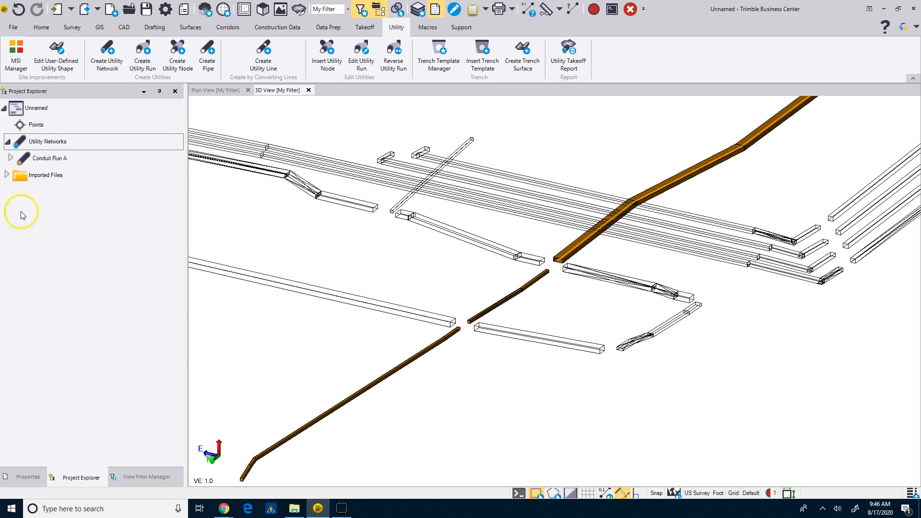
Inspect the utility nodes and the lines under each CL-18x18-Run1 run of the Conduit Run A network.
{"action": "left_click", "coordinate": [10, 158]}
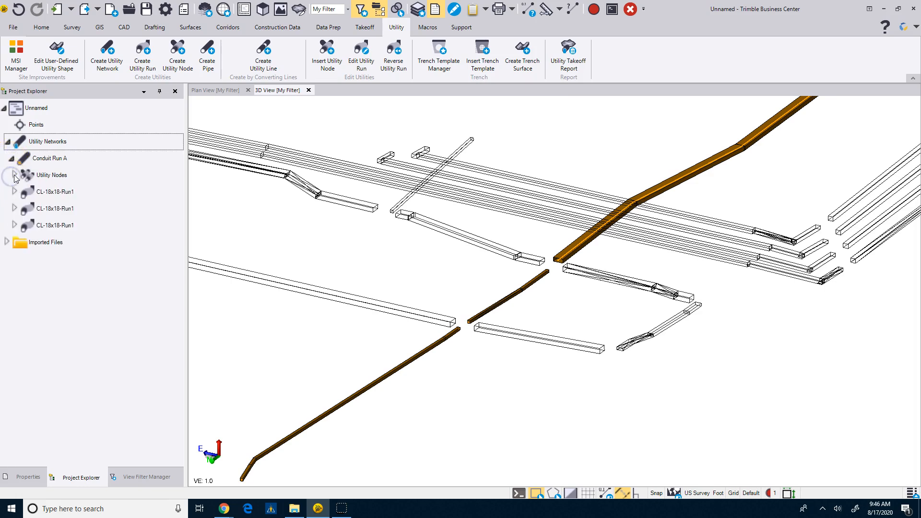
{"action": "left_click", "coordinate": [14, 176]}
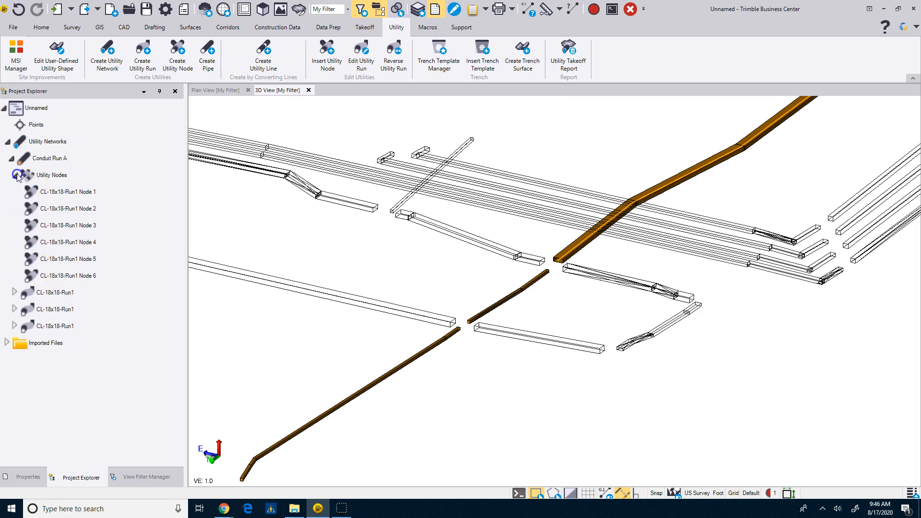
{"action": "left_click", "coordinate": [16, 175]}
{"action": "left_click", "coordinate": [15, 192]}
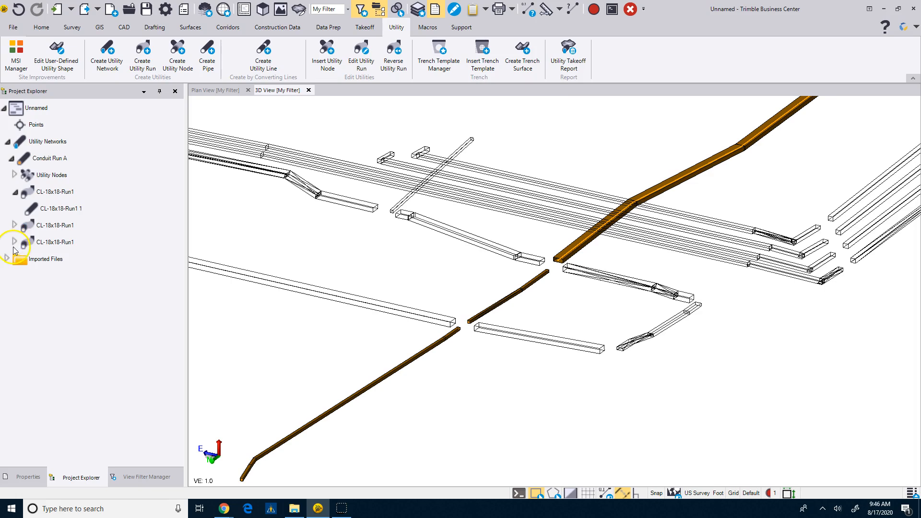
{"action": "left_click", "coordinate": [14, 226]}
{"action": "left_click", "coordinate": [14, 259]}
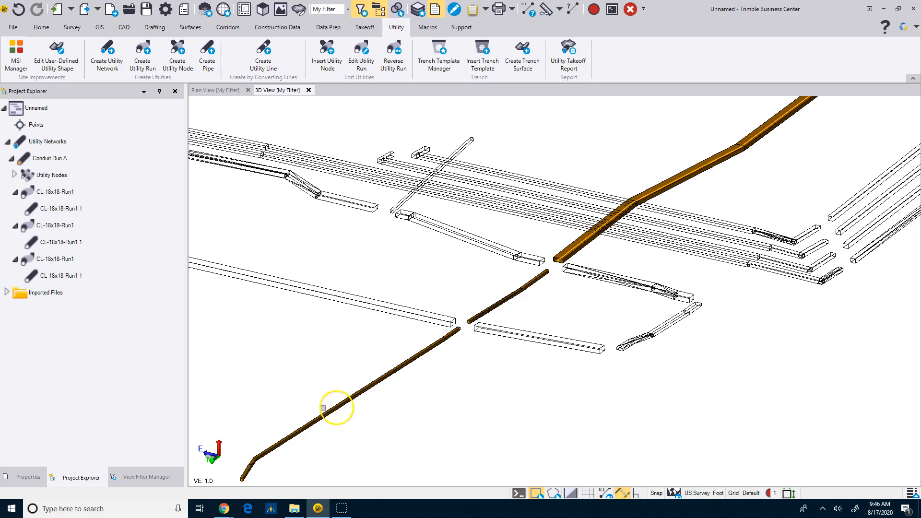
{"action": "scroll", "coordinate": [427, 370], "scroll_direction": "up", "scroll_amount": 2}
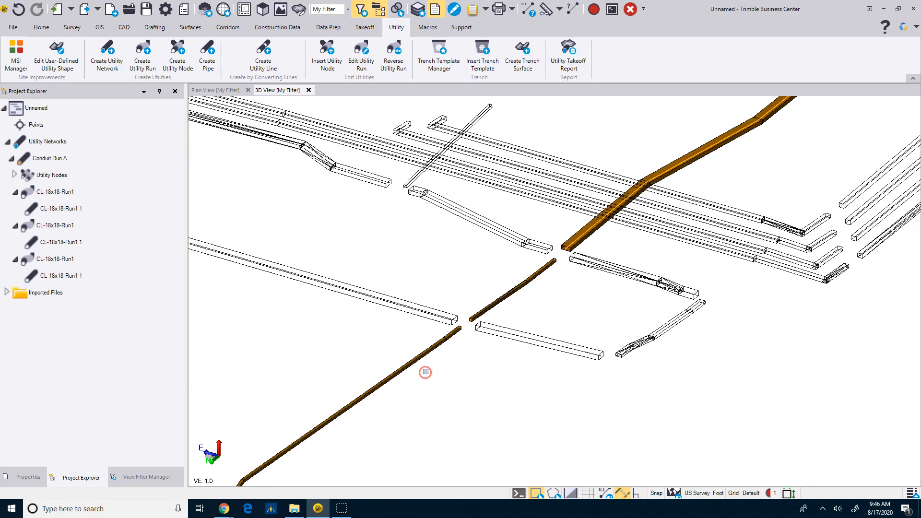